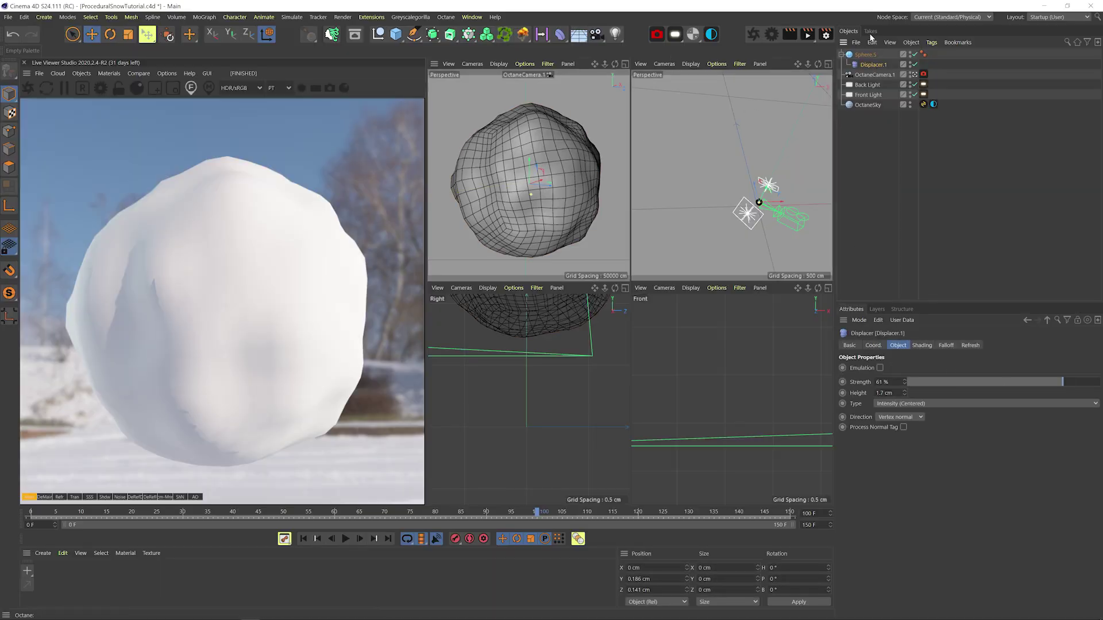
# Review the sphere, Displacer and OctaneSky settings, and compare the render with the Back Light off and on.
pyautogui.click(865, 54)
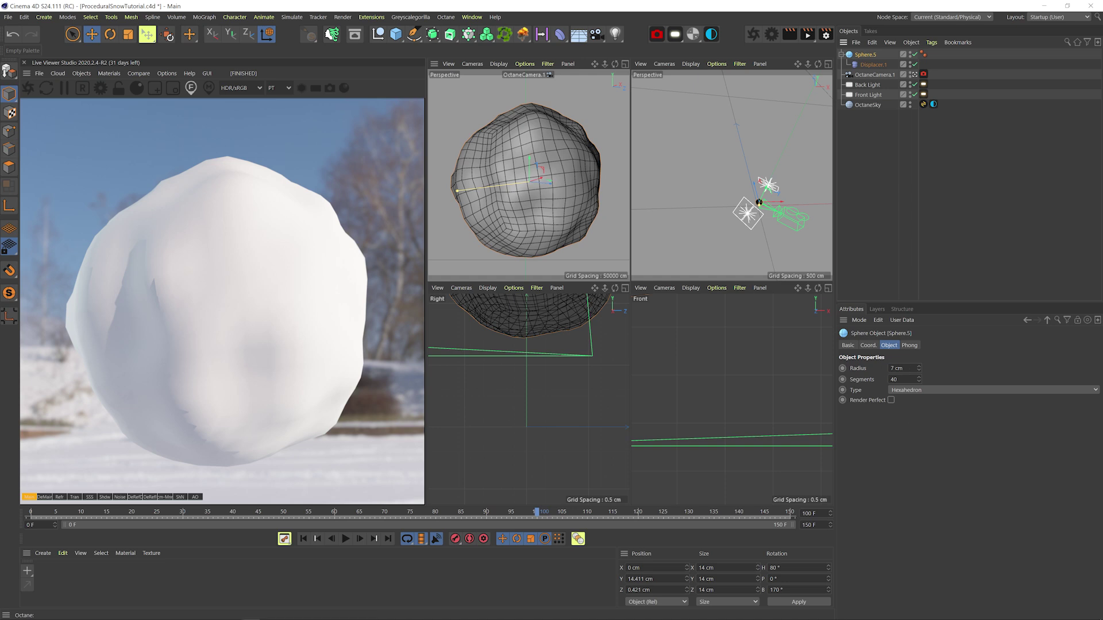
pyautogui.click(873, 65)
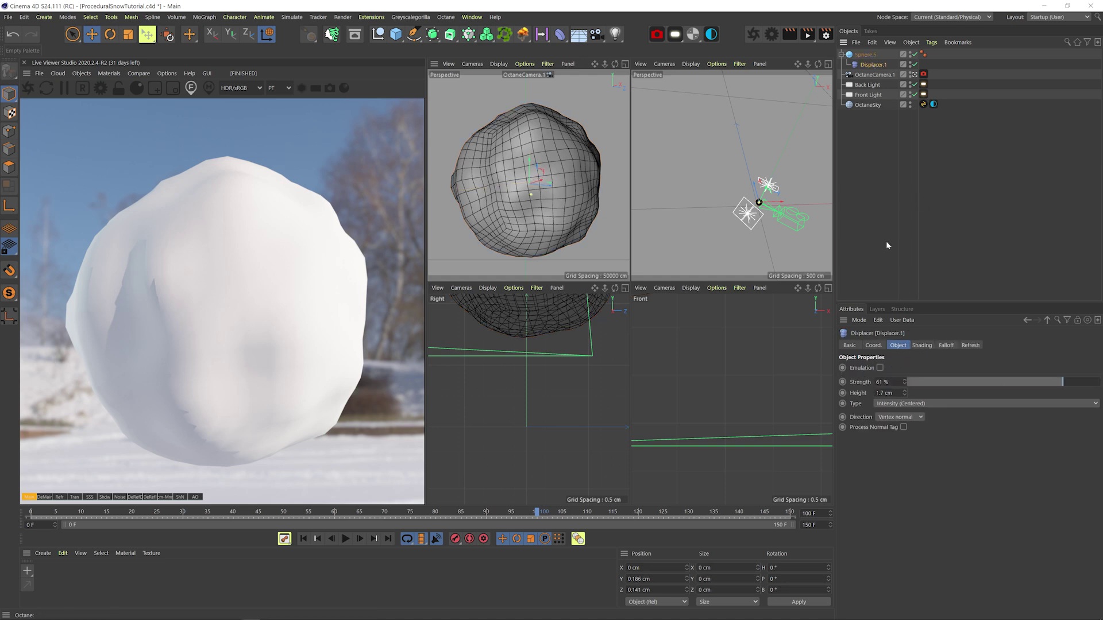
pyautogui.click(870, 104)
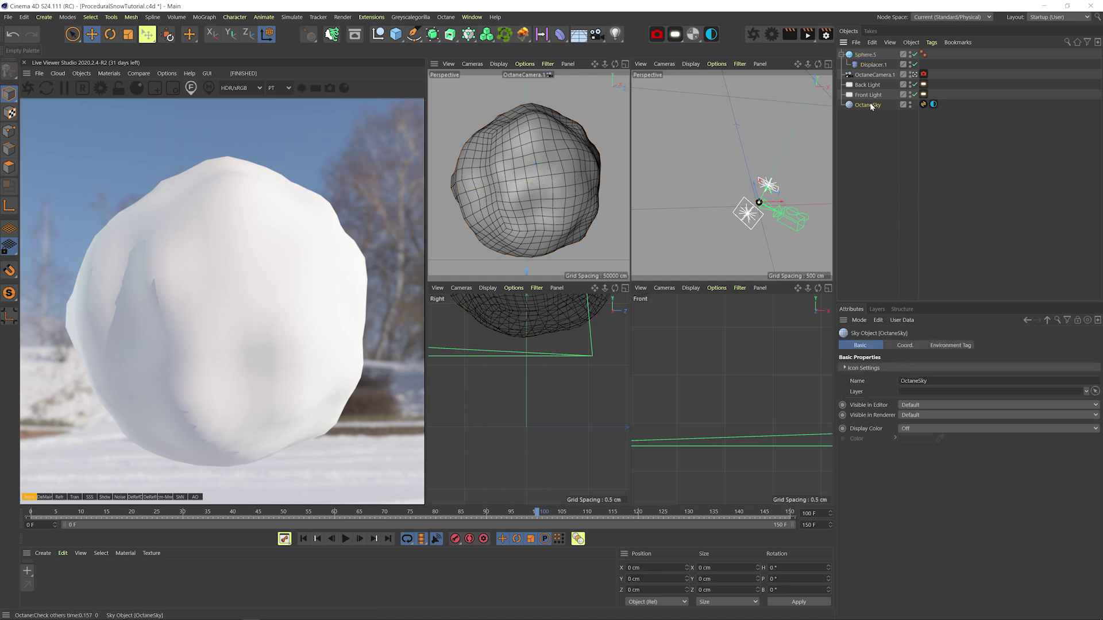
pyautogui.click(915, 85)
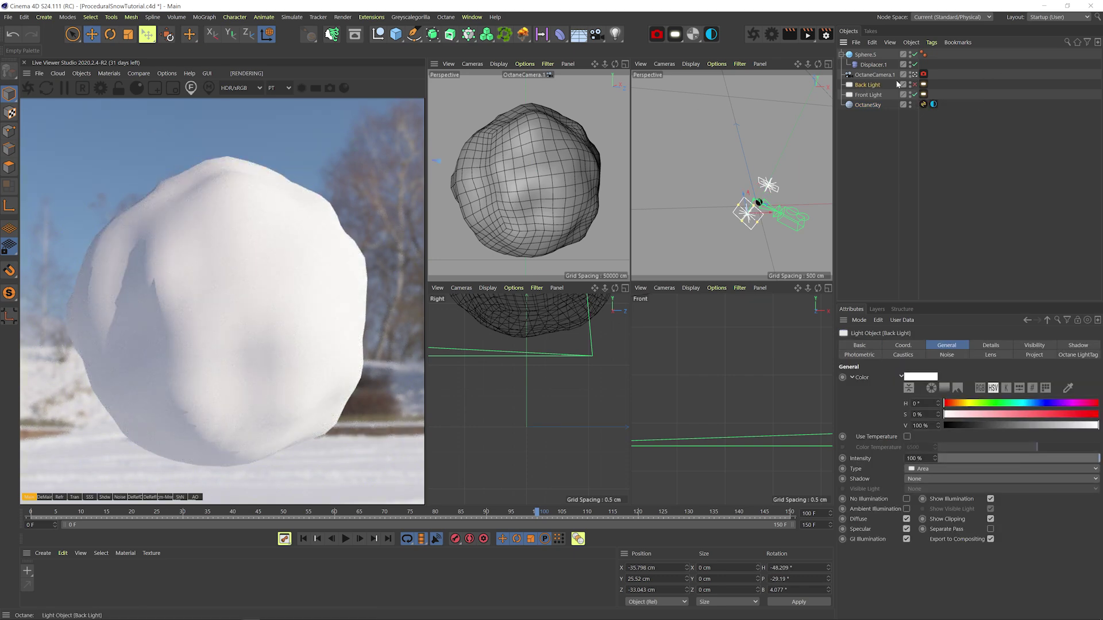
pyautogui.click(914, 84)
# Examine the placement of the camera and area lights around the snowball in the second perspective view, and save the scene.
pyautogui.press('3')
pyautogui.moveTo(795, 187); pyautogui.dragTo(719, 190)
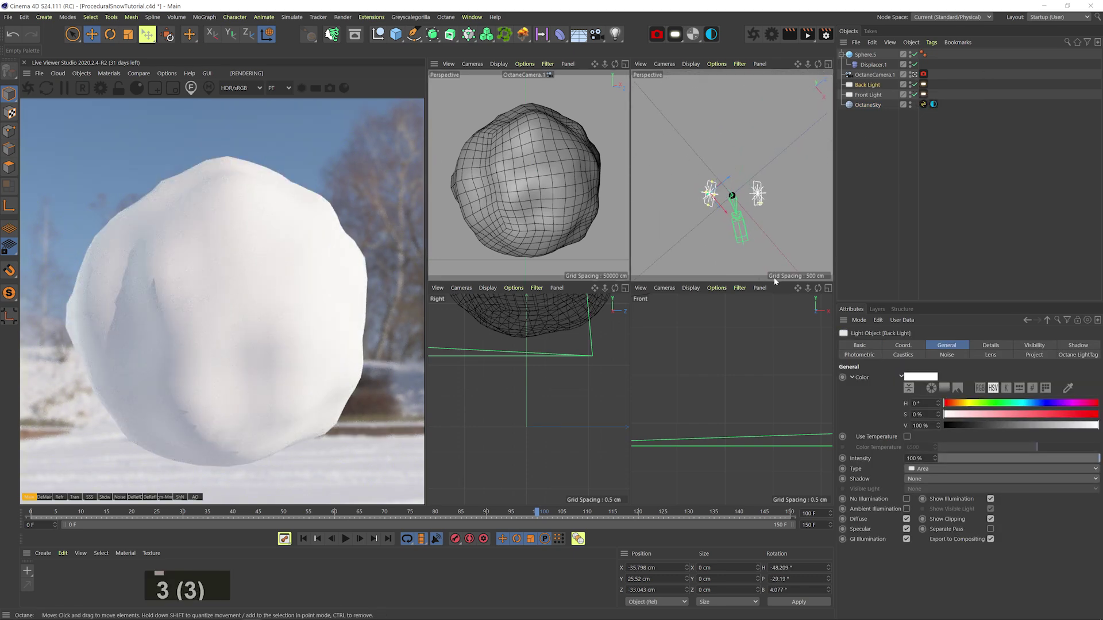
pyautogui.press('2')
pyautogui.moveTo(754, 226); pyautogui.dragTo(676, 101)
pyautogui.press('3')
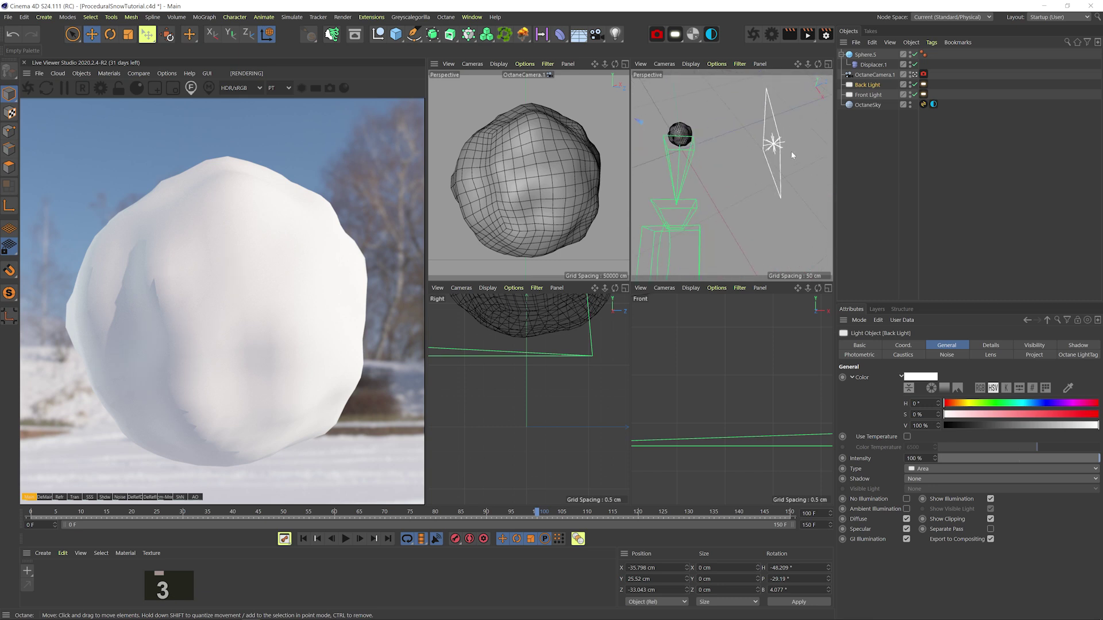
pyautogui.hotkey('ctrl', 's')
# Set specular depth and scatter depth to 15 in the Octane Pathtracing kernel settings, and save the scene.
pyautogui.click(865, 118)
pyautogui.click(772, 36)
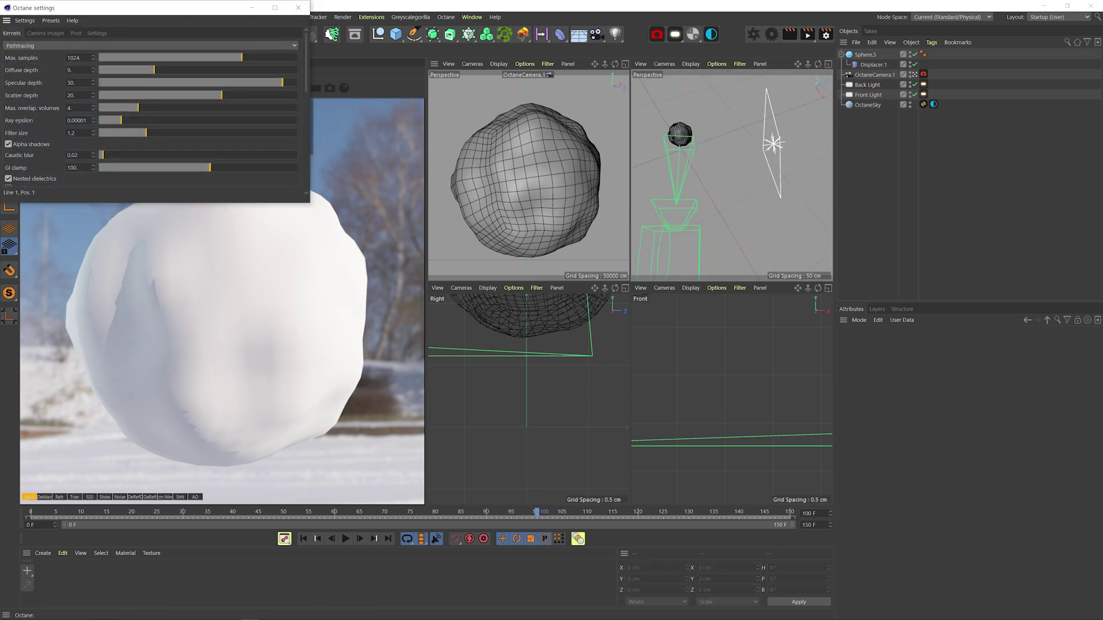
pyautogui.write('15')
pyautogui.press('Tab')
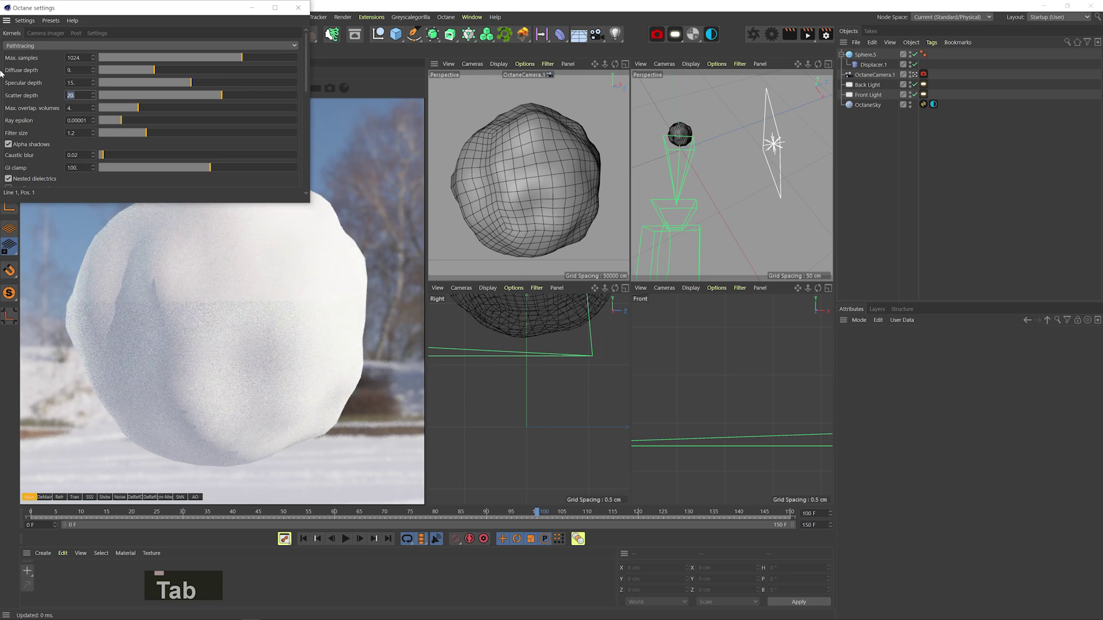
pyautogui.write('15')
pyautogui.press('Return')
pyautogui.click(46, 34)
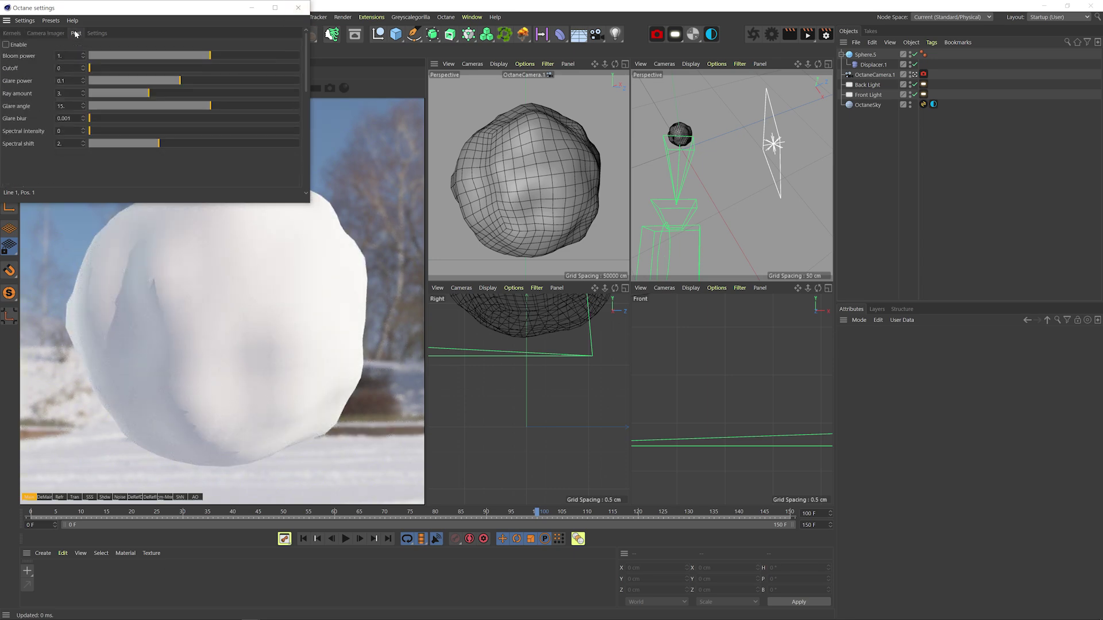
pyautogui.click(298, 7)
pyautogui.hotkey('ctrl', 's')
# Create an Octane Universal material, apply it to the sphere and open it for editing.
pyautogui.click(712, 34)
pyautogui.click(719, 54)
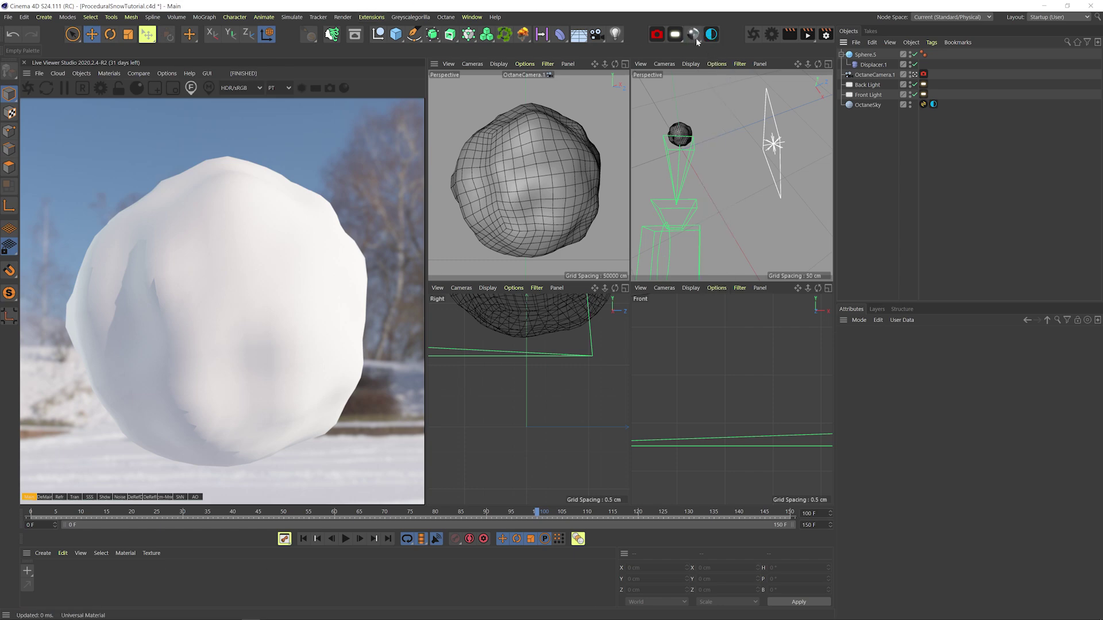
pyautogui.moveTo(58, 581); pyautogui.dragTo(534, 215)
pyautogui.doubleClick(58, 581)
pyautogui.moveTo(234, 232); pyautogui.dragTo(617, 93)
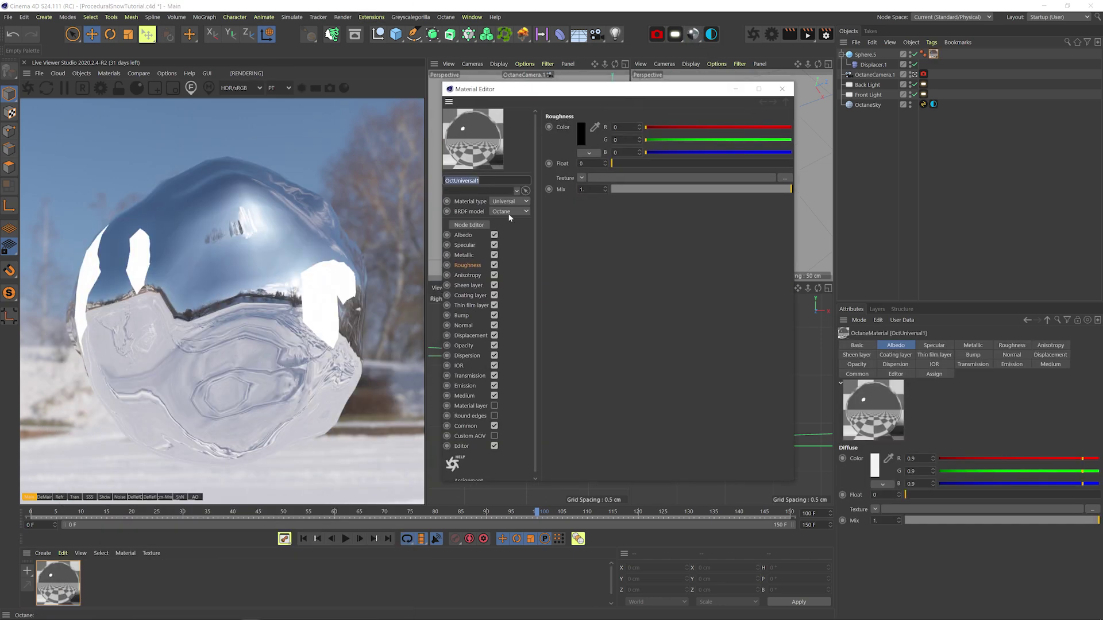
# Choose the material's BRDF model and open the material in an enlarged node editor with its node in view.
pyautogui.click(498, 245)
pyautogui.click(468, 225)
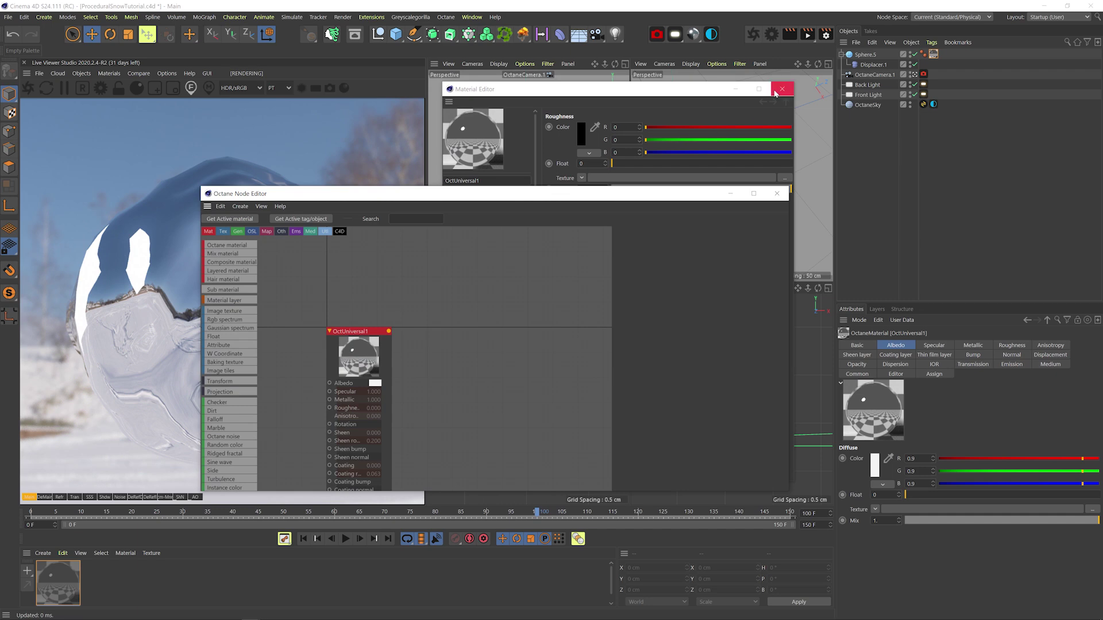
pyautogui.moveTo(1007, 344); pyautogui.dragTo(990, 543)
pyautogui.moveTo(580, 138); pyautogui.dragTo(742, 152, button='middle')
pyautogui.click(753, 197)
# Set the Universal material's metallic value to 0 and its dielectric IOR to 1.35.
pyautogui.click(954, 85)
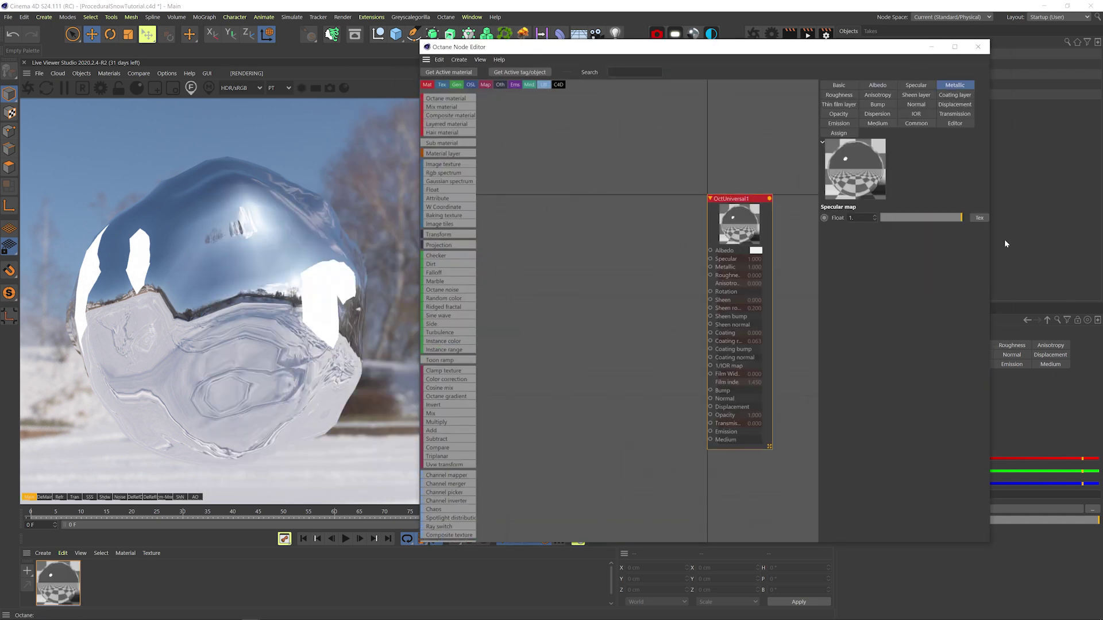
pyautogui.moveTo(963, 218); pyautogui.dragTo(818, 214)
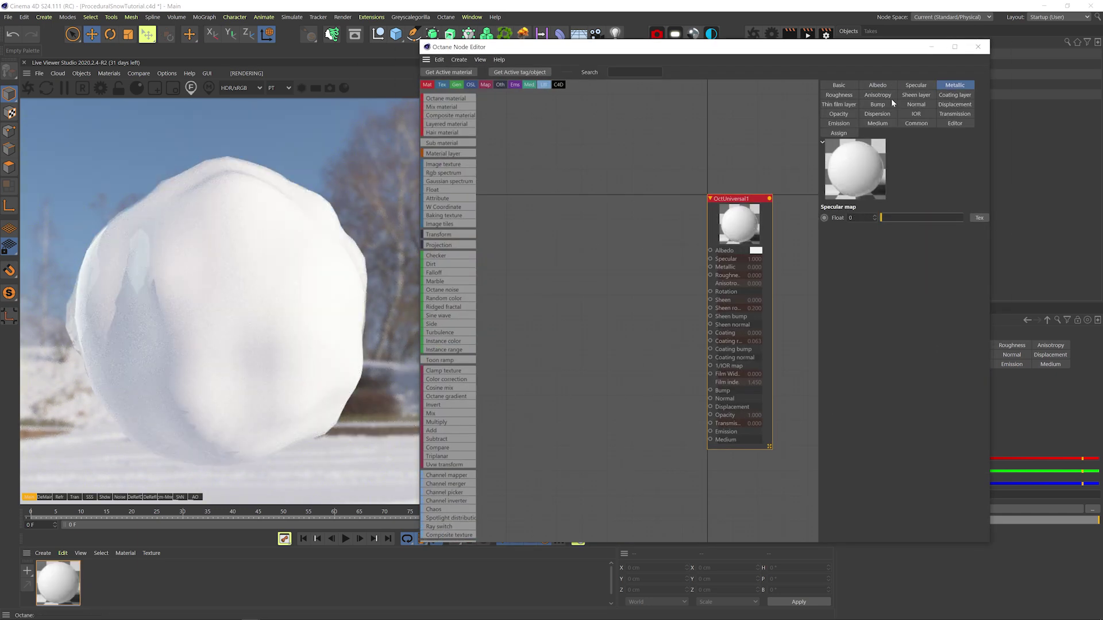
pyautogui.click(915, 114)
pyautogui.write('5')
pyautogui.press('Return')
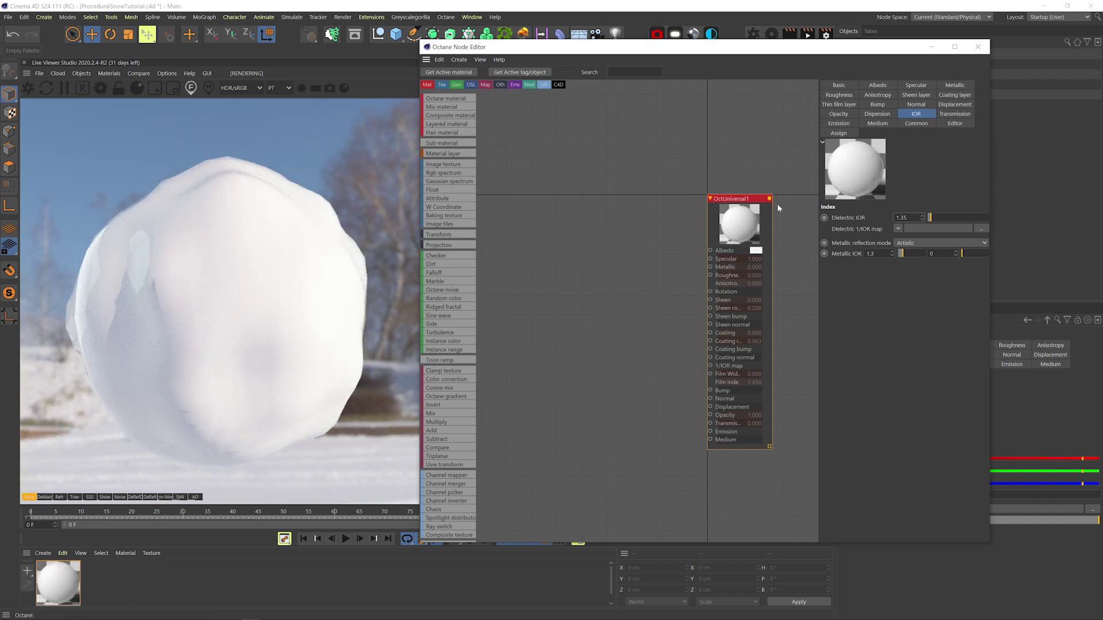
# Set the Universal material's roughness float to 0.005.
pyautogui.click(838, 95)
pyautogui.doubleClick(862, 254)
pyautogui.write('0.001')
pyautogui.press('Return')
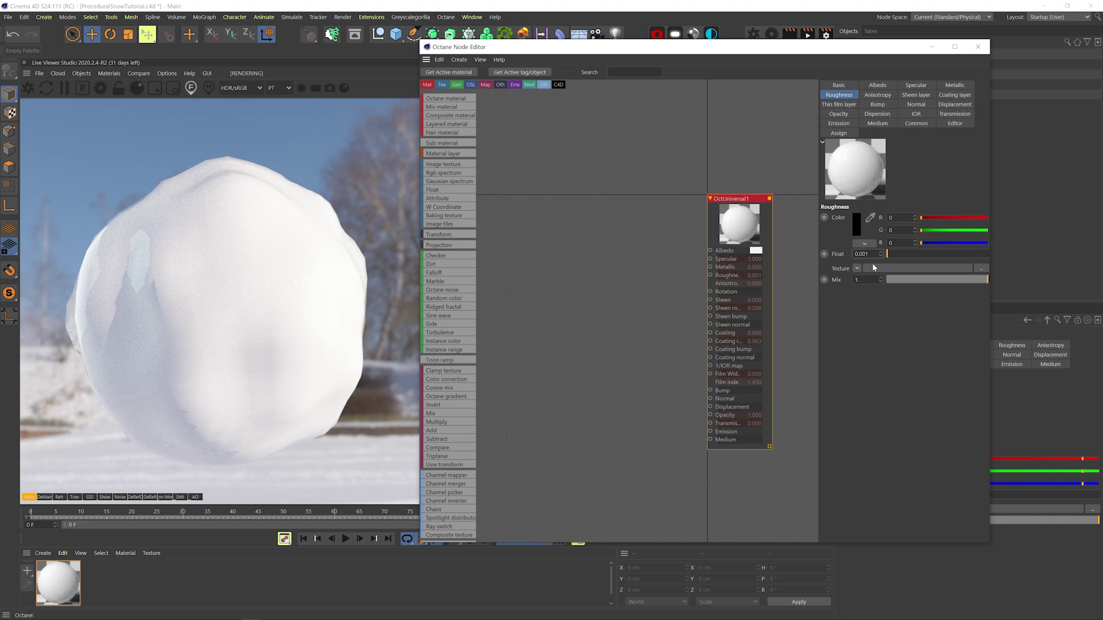
pyautogui.write('5')
pyautogui.press('Return')
# Set the Universal material's albedo colour to black.
pyautogui.click(857, 226)
pyautogui.moveTo(855, 239); pyautogui.dragTo(790, 240)
pyautogui.click(838, 256)
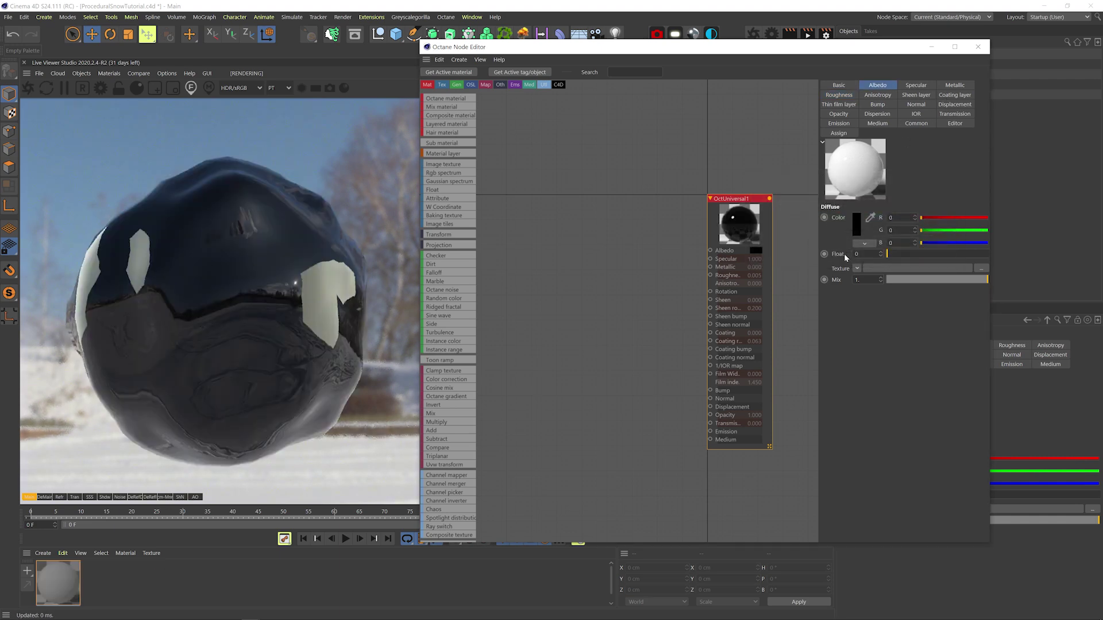
# Add a displacement node to the material's displacement channel and set its type to Vertex displacement.
pyautogui.click(948, 106)
pyautogui.click(865, 218)
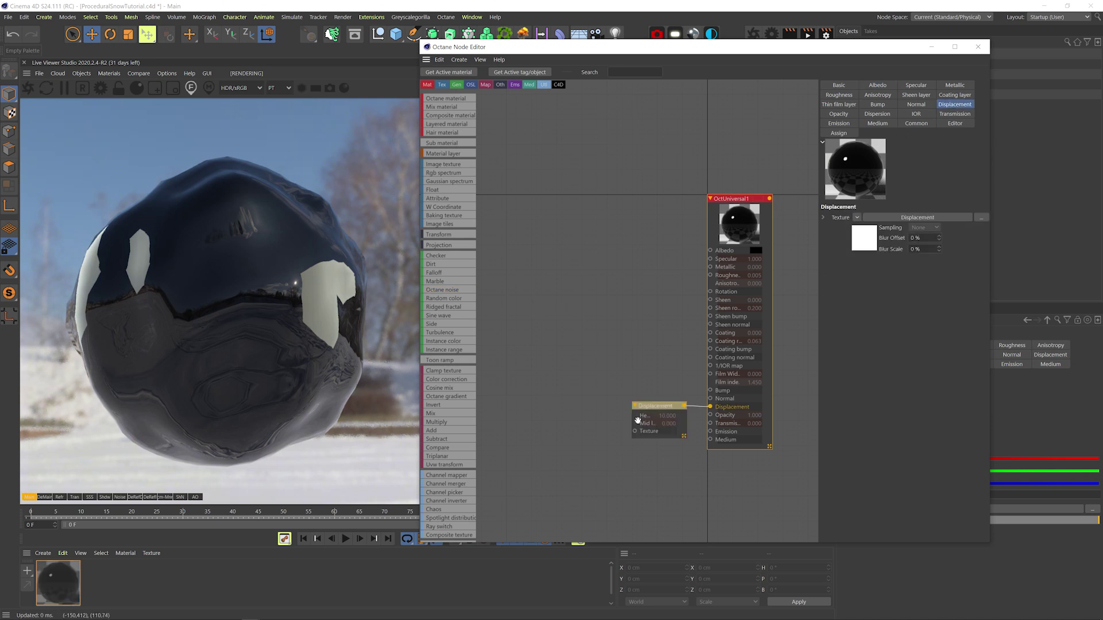
pyautogui.moveTo(606, 419); pyautogui.dragTo(660, 363, button='middle')
pyautogui.click(732, 347)
pyautogui.click(896, 108)
pyautogui.click(896, 127)
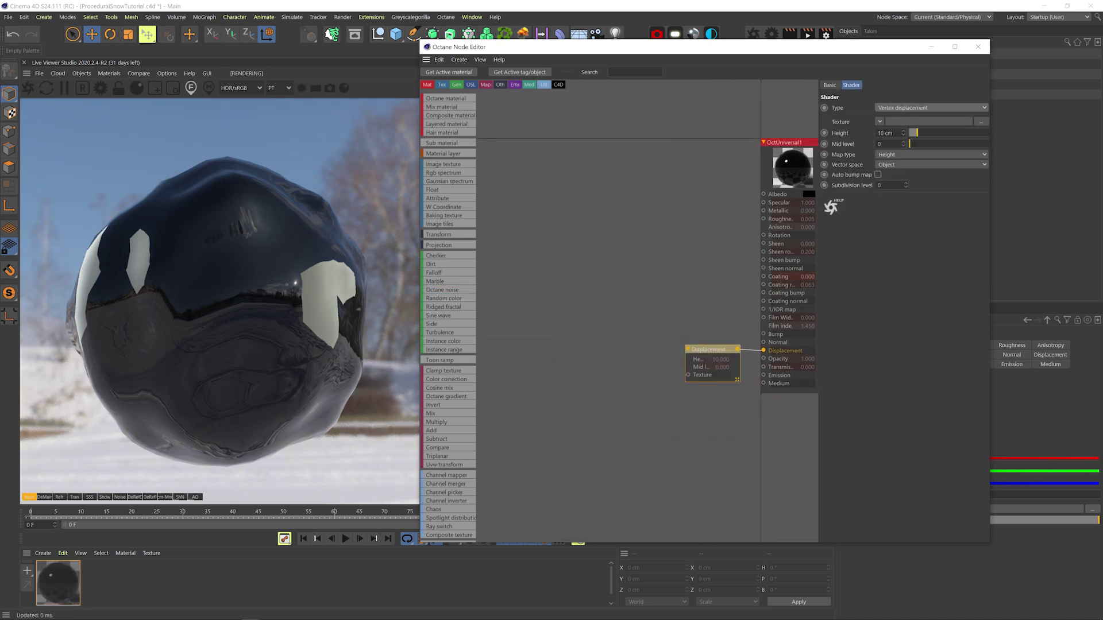
# Set the vertex displacement to a height of 3 cm, a mid level of 0.5 and a subdivision level of 4.
pyautogui.doubleClick(888, 133)
pyautogui.write('3')
pyautogui.press('Return')
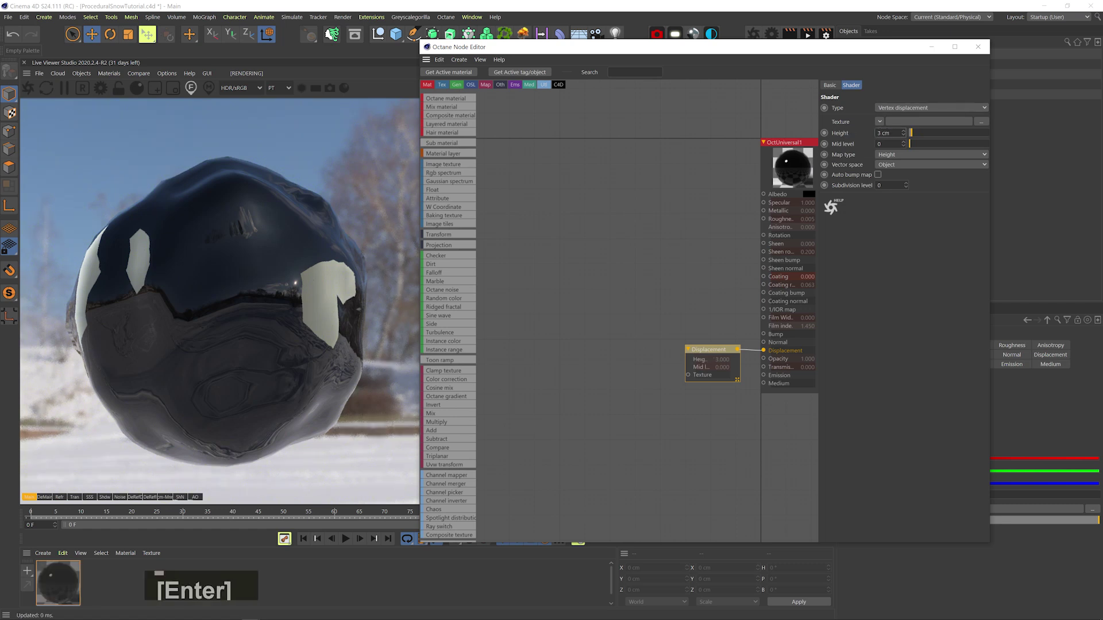
pyautogui.doubleClick(887, 144)
pyautogui.write('0.5')
pyautogui.press('Return')
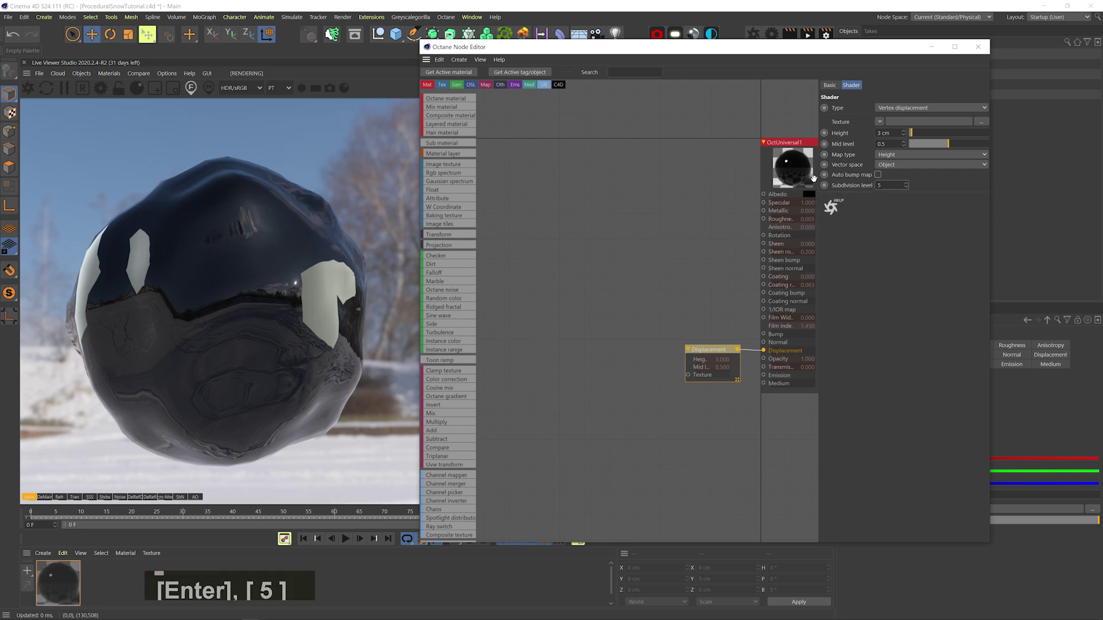
pyautogui.write('4')
pyautogui.press('Return')
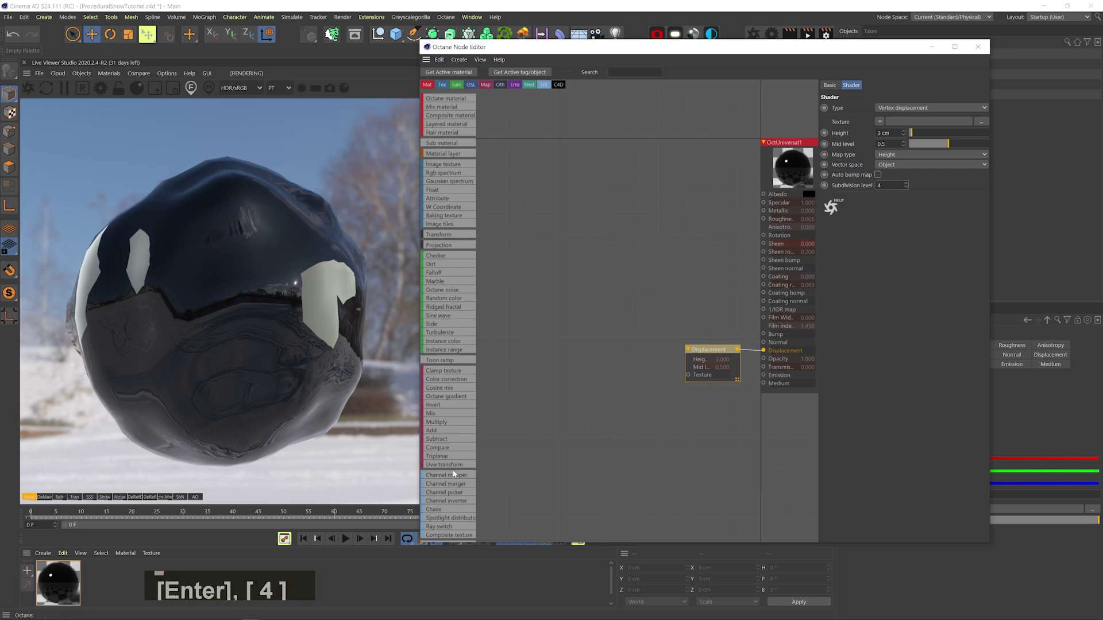
# Add an Octane noise node with a texture projection node set to XYZ to UVW.
pyautogui.click(443, 291)
pyautogui.moveTo(597, 391); pyautogui.dragTo(596, 392)
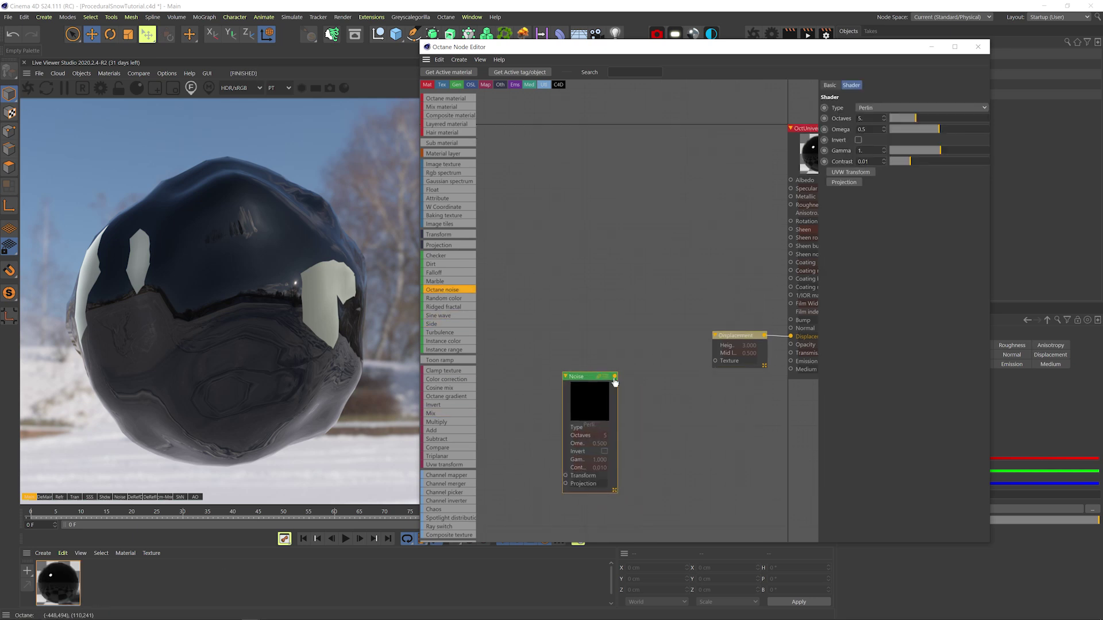
pyautogui.moveTo(566, 442); pyautogui.dragTo(515, 452)
pyautogui.click(914, 107)
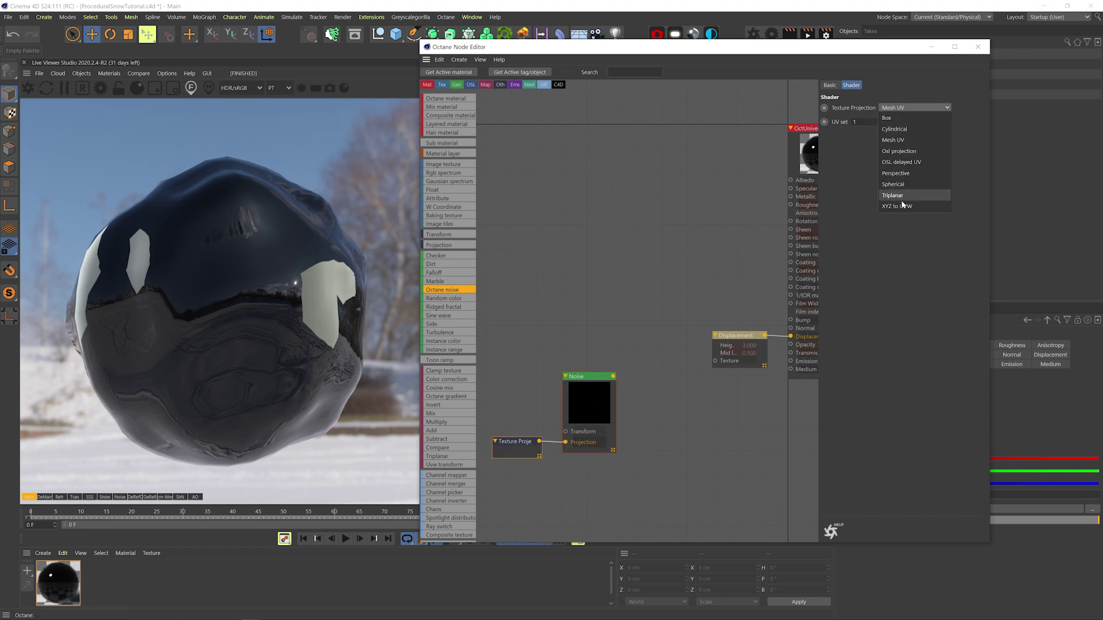
pyautogui.click(901, 202)
# Connect the noise to the displacement node's texture input and rearrange the noise and projection nodes to make room.
pyautogui.click(583, 405)
pyautogui.moveTo(716, 364); pyautogui.dragTo(716, 362)
pyautogui.moveTo(563, 421); pyautogui.dragTo(625, 412, button='middle')
pyautogui.moveTo(579, 367); pyautogui.dragTo(663, 453)
pyautogui.moveTo(649, 416); pyautogui.dragTo(609, 417)
# Solo the noise in the render and set its octaves to 16, omega to about 0.71 and contrast to about 2.48.
pyautogui.hotkey('alt', 'w')
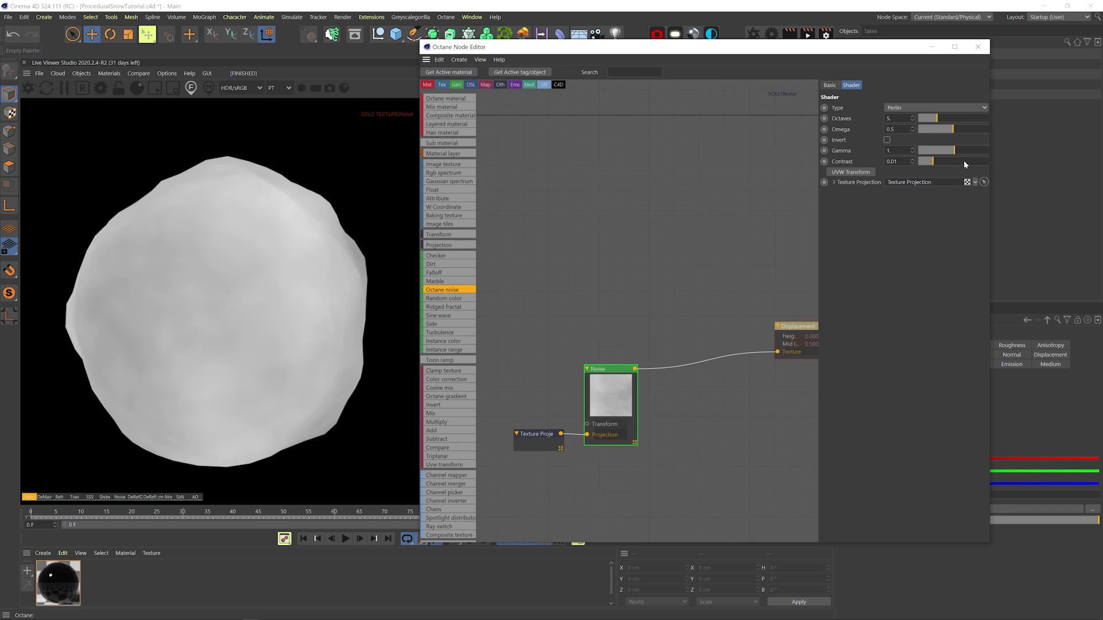
pyautogui.moveTo(963, 160); pyautogui.dragTo(967, 161)
pyautogui.moveTo(978, 114); pyautogui.dragTo(957, 130)
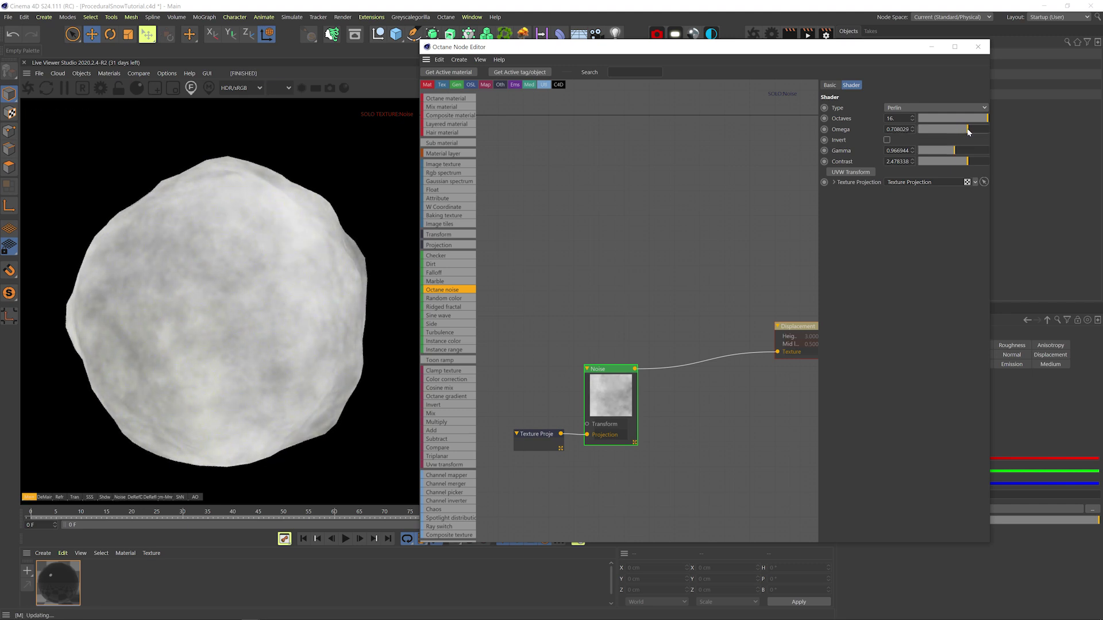
# Insert an Octane gradient node between the noise and the displacement, and set its black knot's value (V) to 20%.
pyautogui.moveTo(552, 384); pyautogui.dragTo(669, 371)
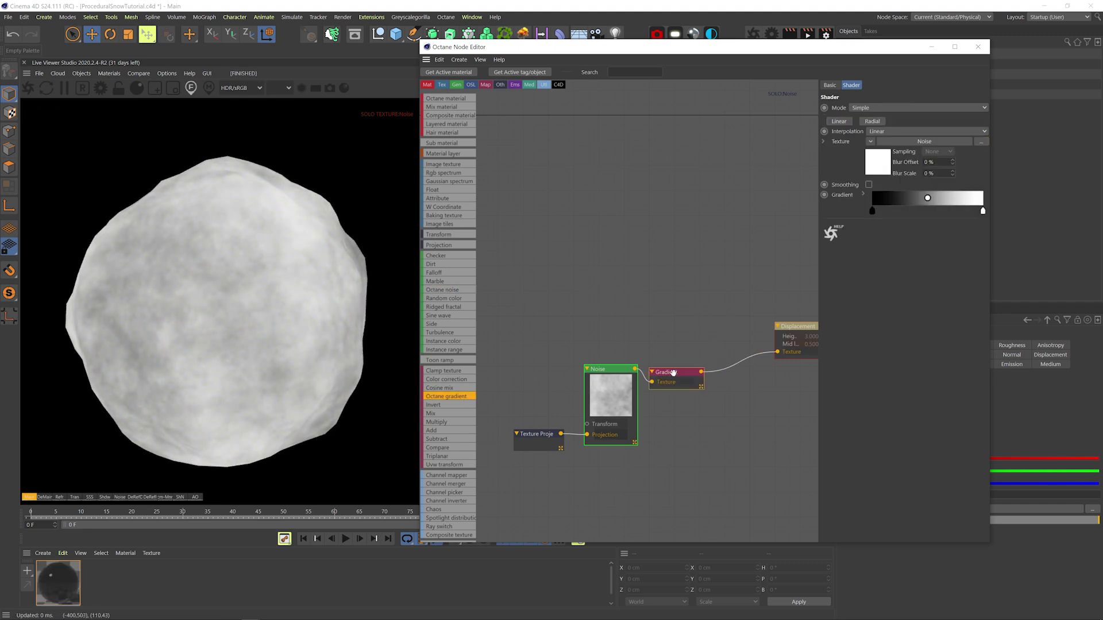
pyautogui.doubleClick(849, 211)
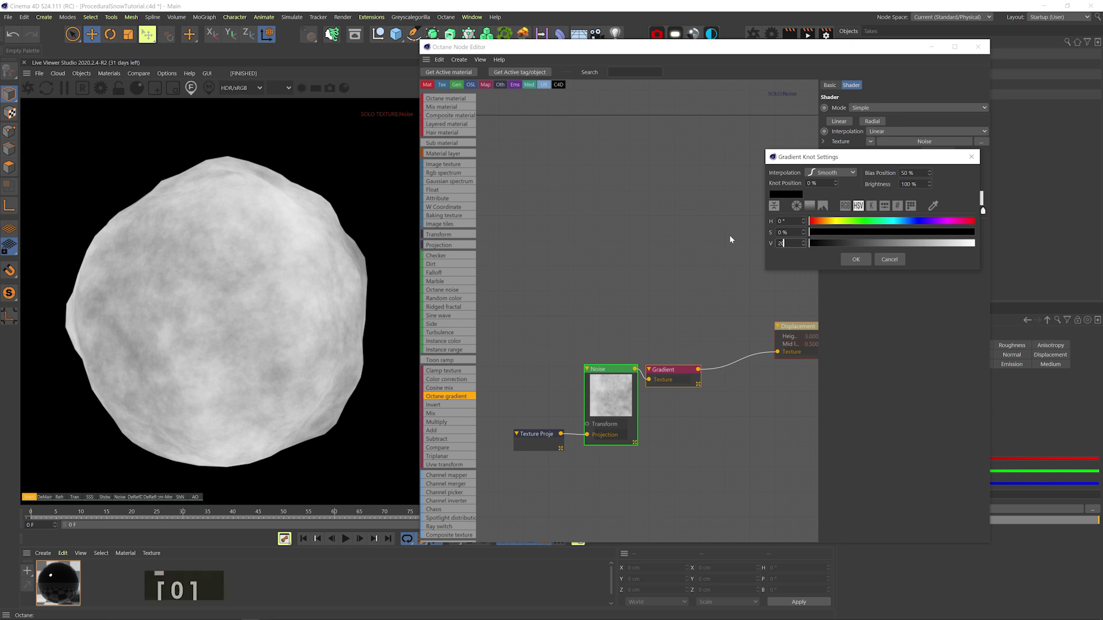
pyautogui.press('Return')
# Tighten the gradient by moving the dark knot to about 9% and the white knot to about the middle.
pyautogui.click(661, 382)
pyautogui.moveTo(956, 213); pyautogui.dragTo(944, 211)
pyautogui.moveTo(872, 211); pyautogui.dragTo(883, 211)
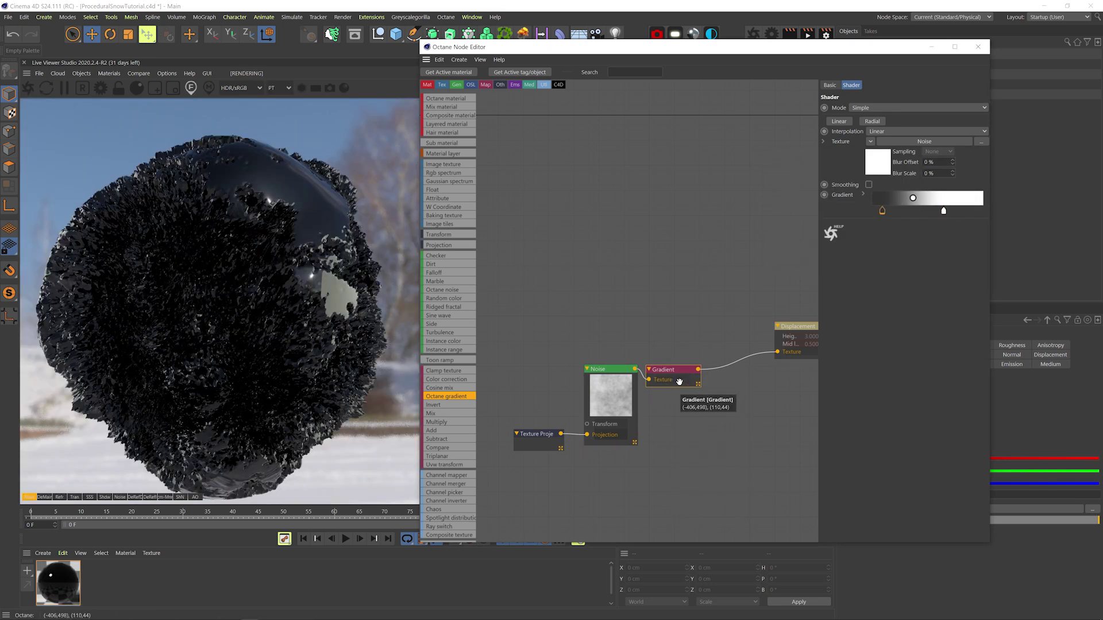
pyautogui.moveTo(943, 211); pyautogui.dragTo(927, 211)
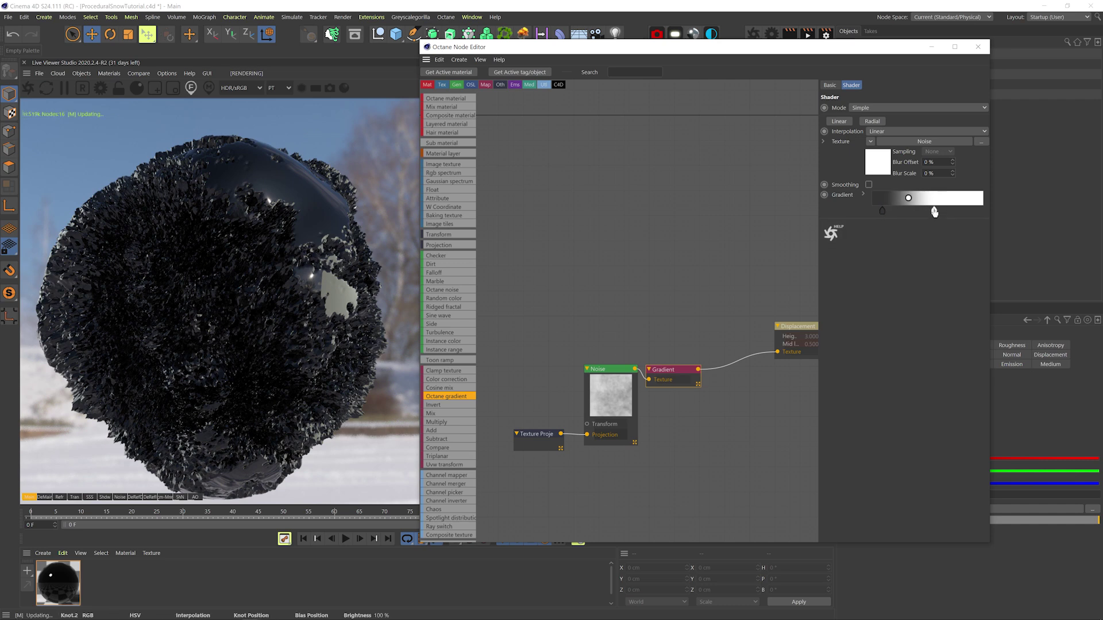
# Add a UVW transform node to the noise, readjust the gradient's white knot, and set the transform's uniform scale to about 0.56.
pyautogui.click(620, 370)
pyautogui.click(863, 173)
pyautogui.moveTo(537, 423); pyautogui.dragTo(537, 393)
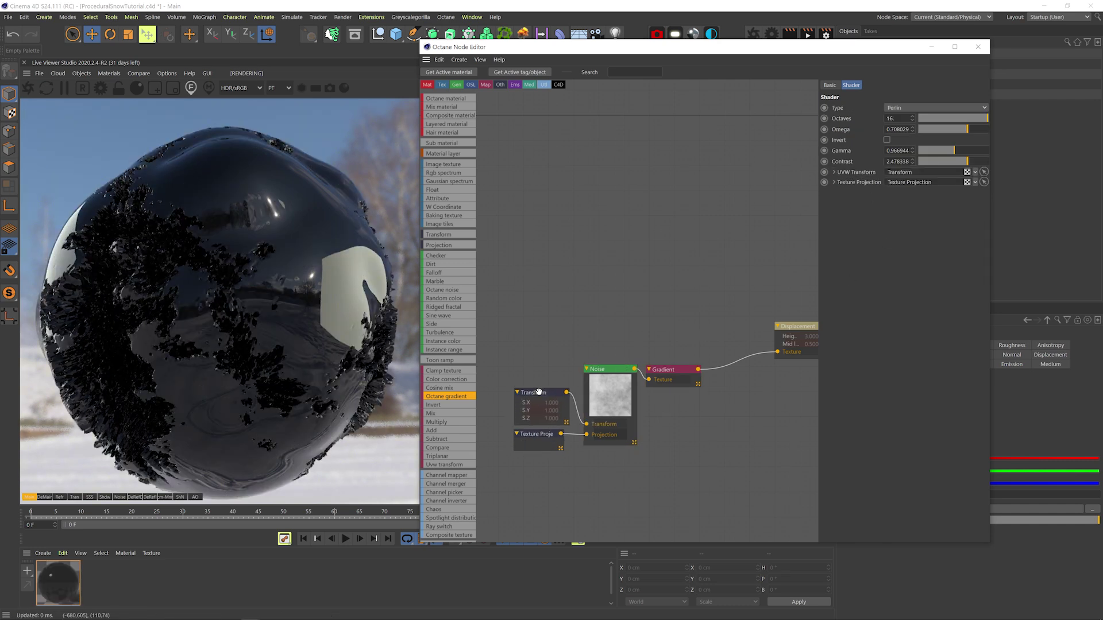
pyautogui.click(673, 370)
pyautogui.moveTo(927, 213); pyautogui.dragTo(953, 185)
pyautogui.click(543, 392)
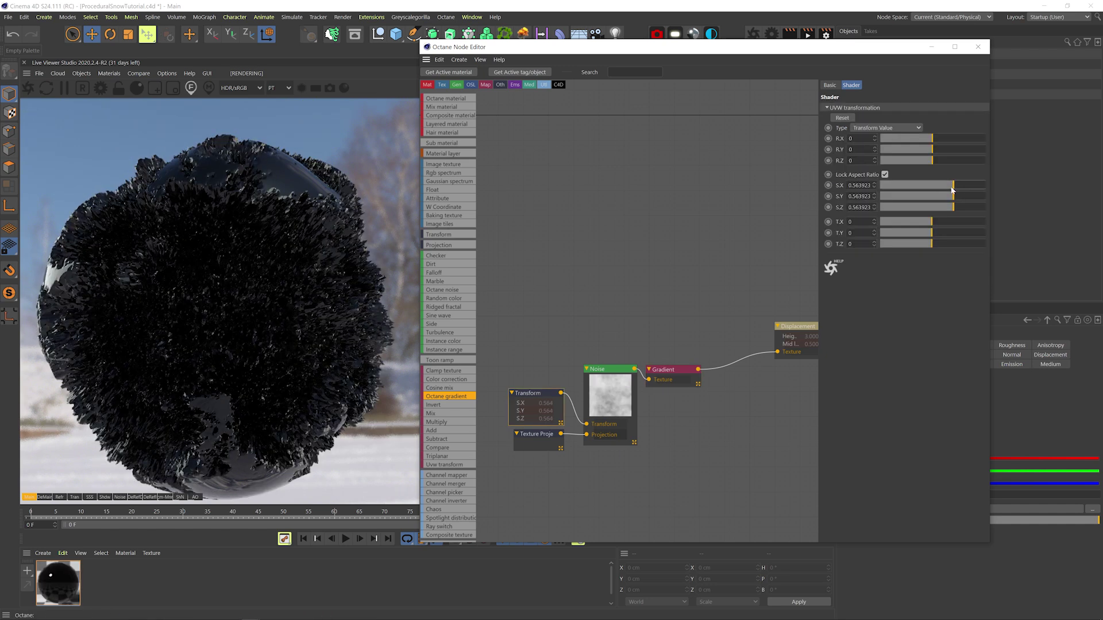
# Set the vertex displacement's height to 1.5 cm.
pyautogui.moveTo(785, 329); pyautogui.dragTo(738, 316, button='middle')
pyautogui.click(737, 315)
pyautogui.write('1.5')
pyautogui.press('Return')
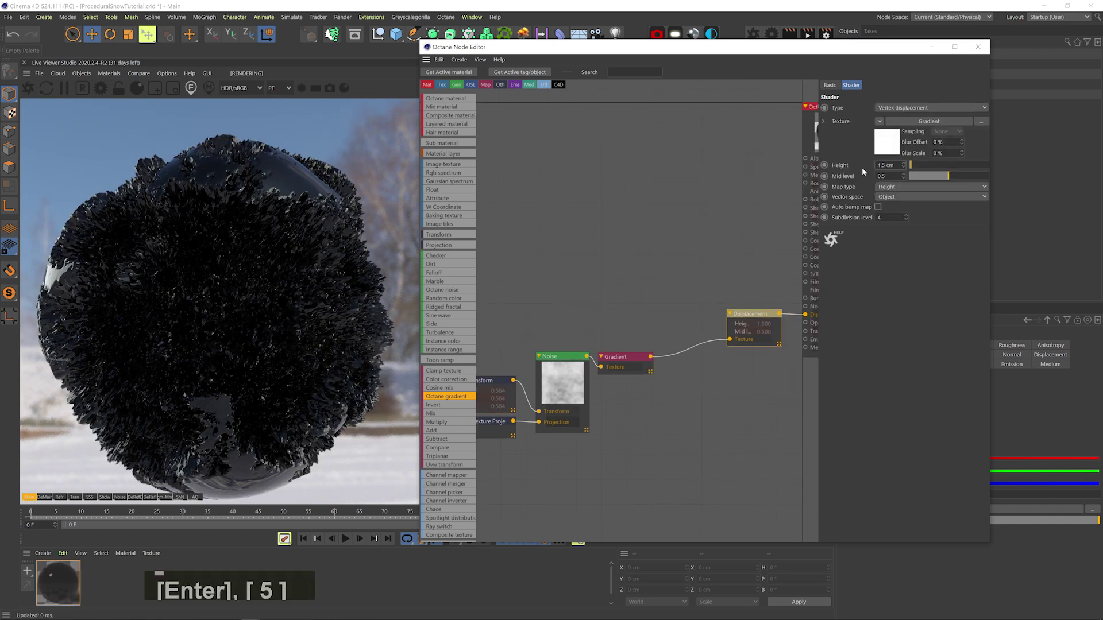
# Fine-tune the noise's gamma up and down, ending at about 0.87, so the displaced clumps cover only part of the sphere.
pyautogui.click(625, 362)
pyautogui.click(574, 394)
pyautogui.press('Up')
pyautogui.press('Up')
pyautogui.press('Up')
pyautogui.press('Up')
pyautogui.press('Up')
pyautogui.press('Up')
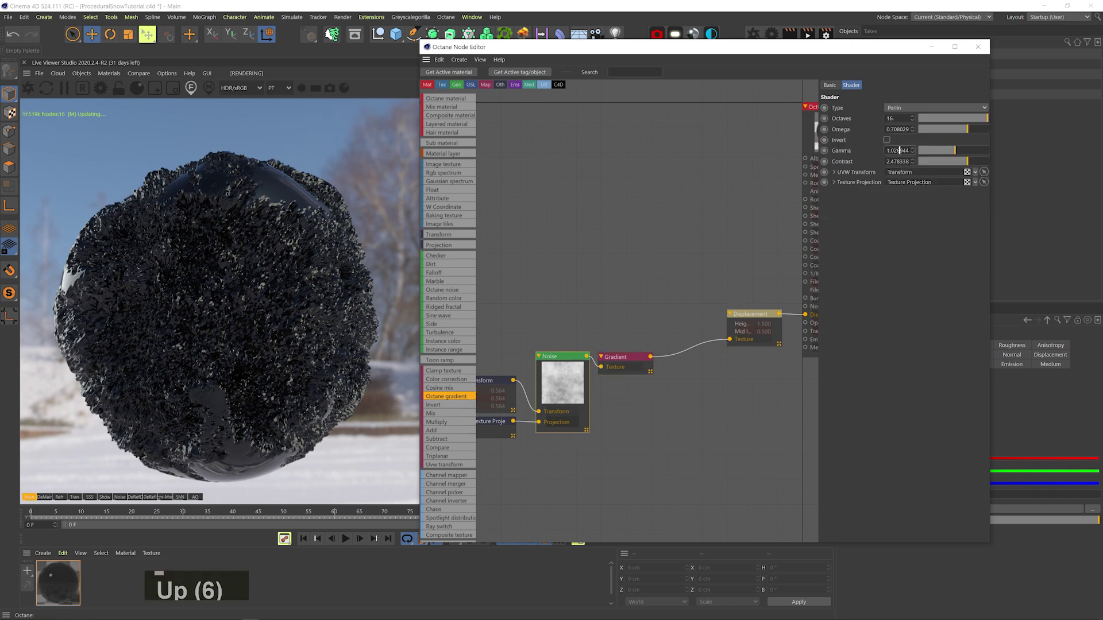
pyautogui.hotkey('shift', 'Down')
pyautogui.hotkey('shift', 'Down')
pyautogui.hotkey('shift', 'Down')
pyautogui.hotkey('shift', 'Up')
pyautogui.press('Up')
pyautogui.press('Up')
pyautogui.press('Up')
pyautogui.press('Up')
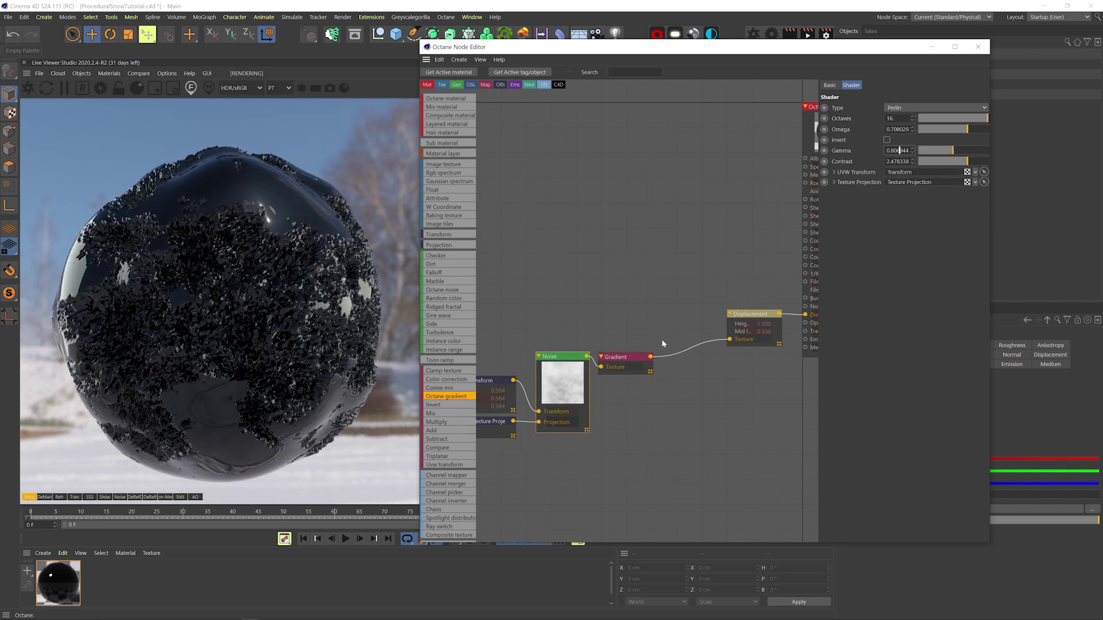
# Enable the auto bump map on the vertex displacement and set its subdivision level to 5.
pyautogui.click(626, 359)
pyautogui.click(746, 325)
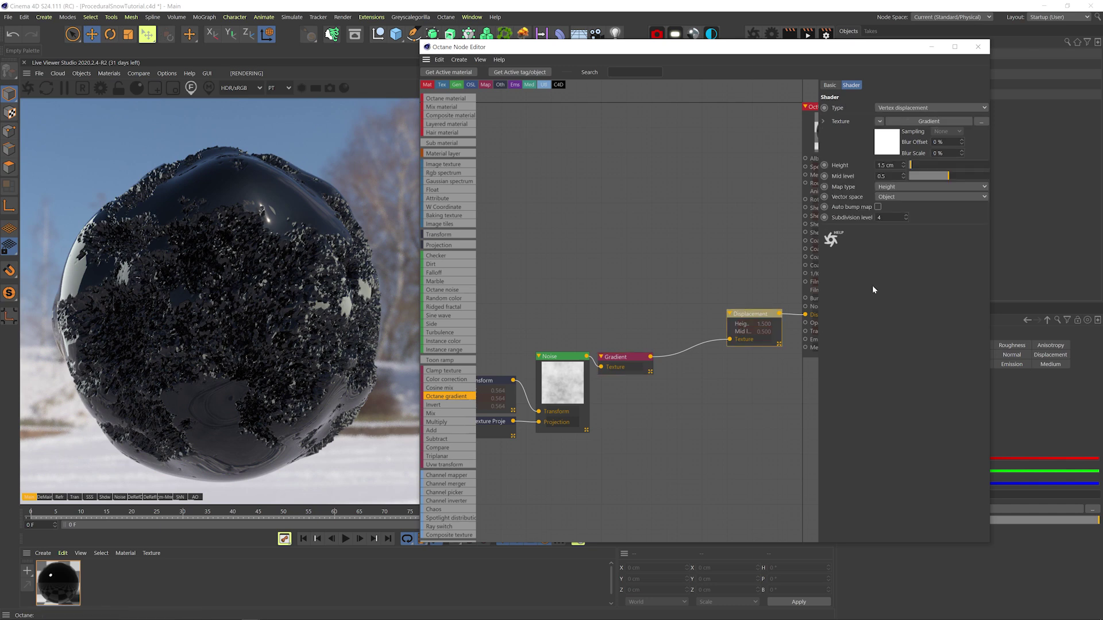
pyautogui.click(878, 207)
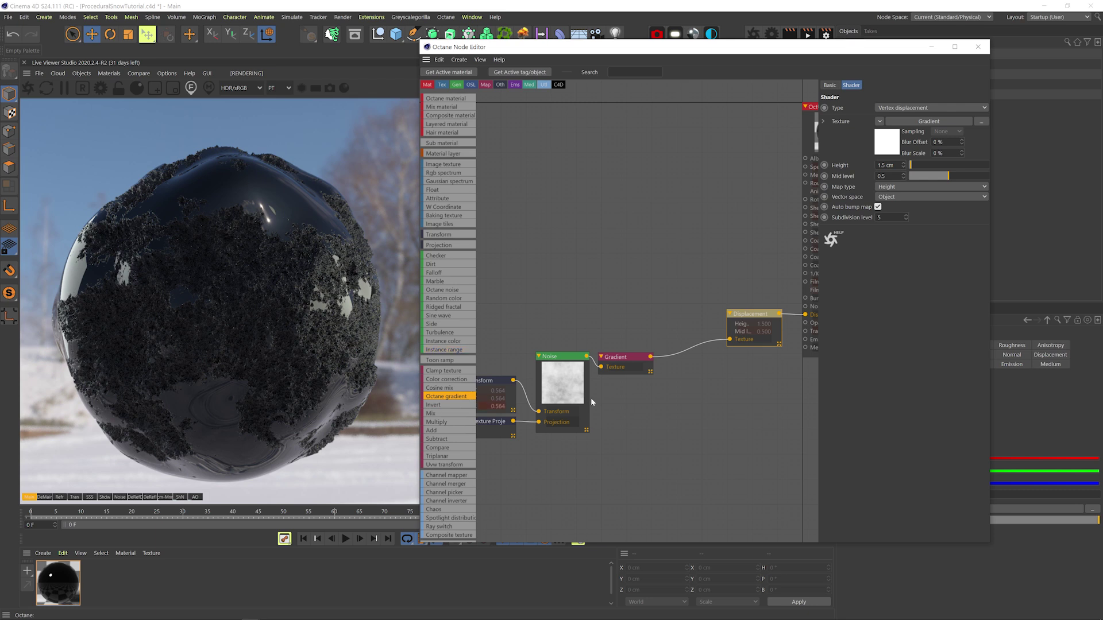
# Rearrange the noise branch and duplicate the Perlin noise node, placing the copy above the original.
pyautogui.moveTo(594, 319); pyautogui.dragTo(631, 311, button='middle')
pyautogui.moveTo(553, 314); pyautogui.dragTo(650, 430)
pyautogui.moveTo(606, 356); pyautogui.dragTo(564, 364)
pyautogui.moveTo(565, 344); pyautogui.dragTo(601, 355, button='middle')
pyautogui.keyDown('ctrl'); pyautogui.moveTo(601, 389); pyautogui.dragTo(595, 302); pyautogui.keyUp('ctrl')
pyautogui.moveTo(578, 305); pyautogui.dragTo(659, 310, button='middle')
pyautogui.moveTo(658, 311); pyautogui.dragTo(664, 308)
pyautogui.moveTo(625, 444); pyautogui.dragTo(510, 365)
pyautogui.moveTo(624, 398); pyautogui.dragTo(452, 410, button='middle')
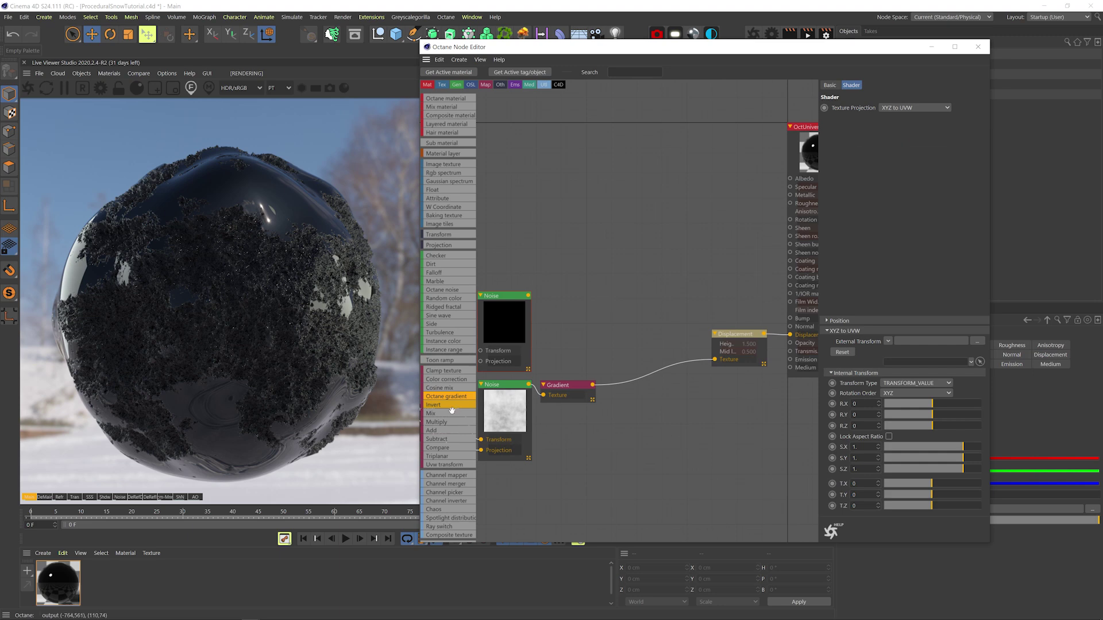
# Add a Mix texture combining the new noise as Texture1 and the gradient as Texture2, feed it into the displacement, and save.
pyautogui.moveTo(448, 414); pyautogui.dragTo(612, 337)
pyautogui.moveTo(592, 384); pyautogui.dragTo(605, 355)
pyautogui.moveTo(529, 296); pyautogui.dragTo(604, 347)
pyautogui.moveTo(654, 329); pyautogui.dragTo(715, 360)
pyautogui.hotkey('ctrl', 's')
# Solo the duplicated noise and set its octaves to 6 and omega to about 0.94.
pyautogui.moveTo(513, 323); pyautogui.dragTo(603, 338, button='middle')
pyautogui.click(603, 338)
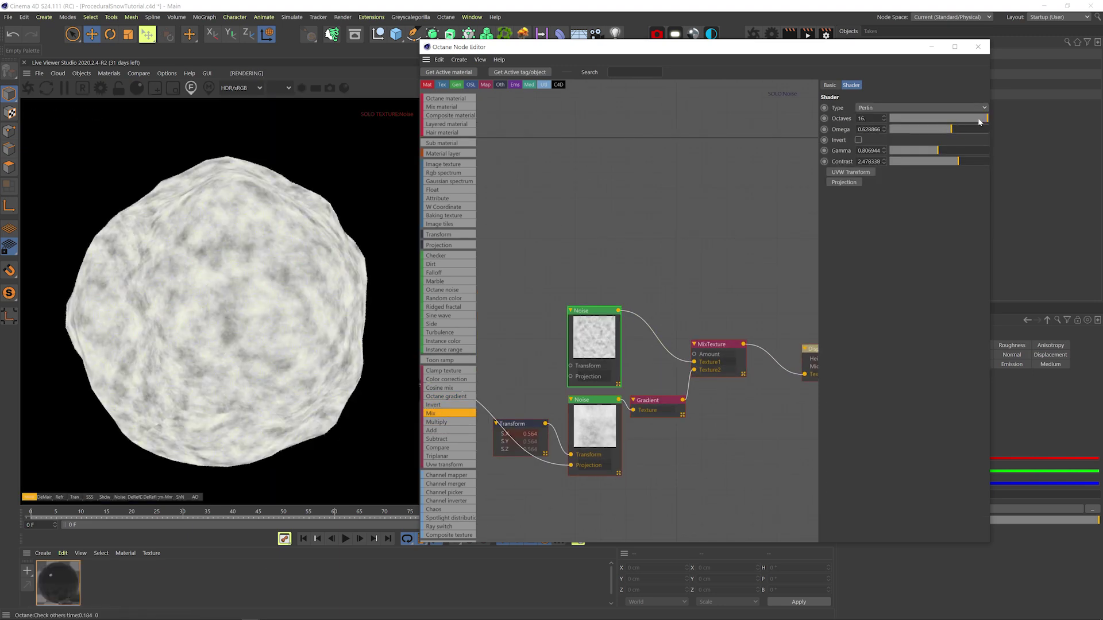
pyautogui.moveTo(952, 131); pyautogui.dragTo(982, 129)
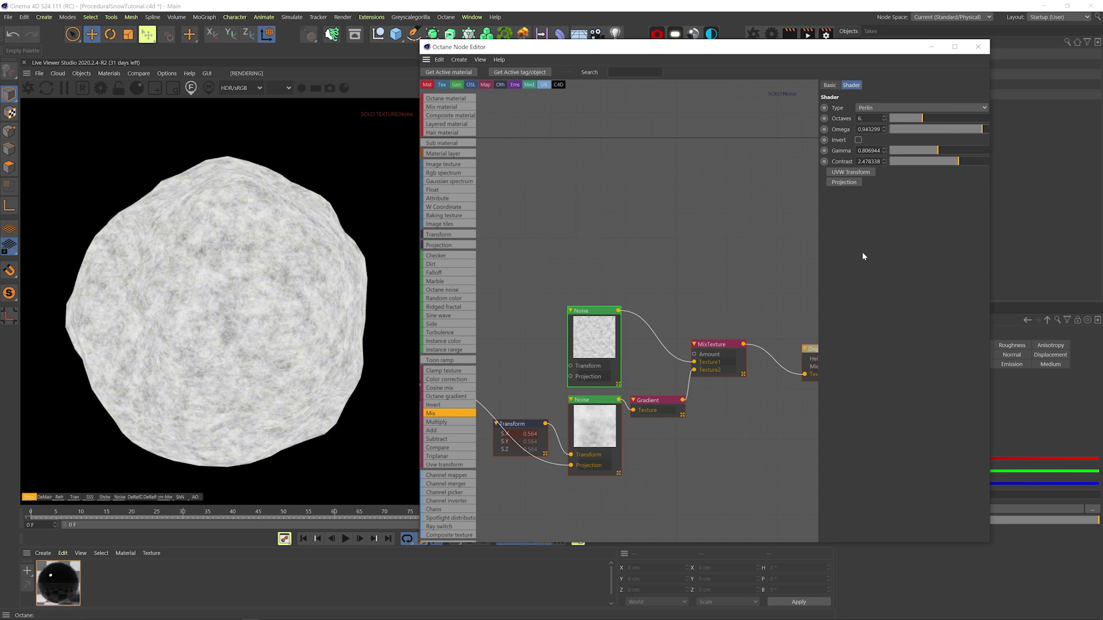
# Connect the shared texture projection to the duplicated noise and give it a UVW transform with a reduced scale.
pyautogui.moveTo(747, 273); pyautogui.dragTo(839, 266, button='middle')
pyautogui.moveTo(521, 377); pyautogui.dragTo(664, 369)
pyautogui.moveTo(666, 370); pyautogui.dragTo(645, 367, button='middle')
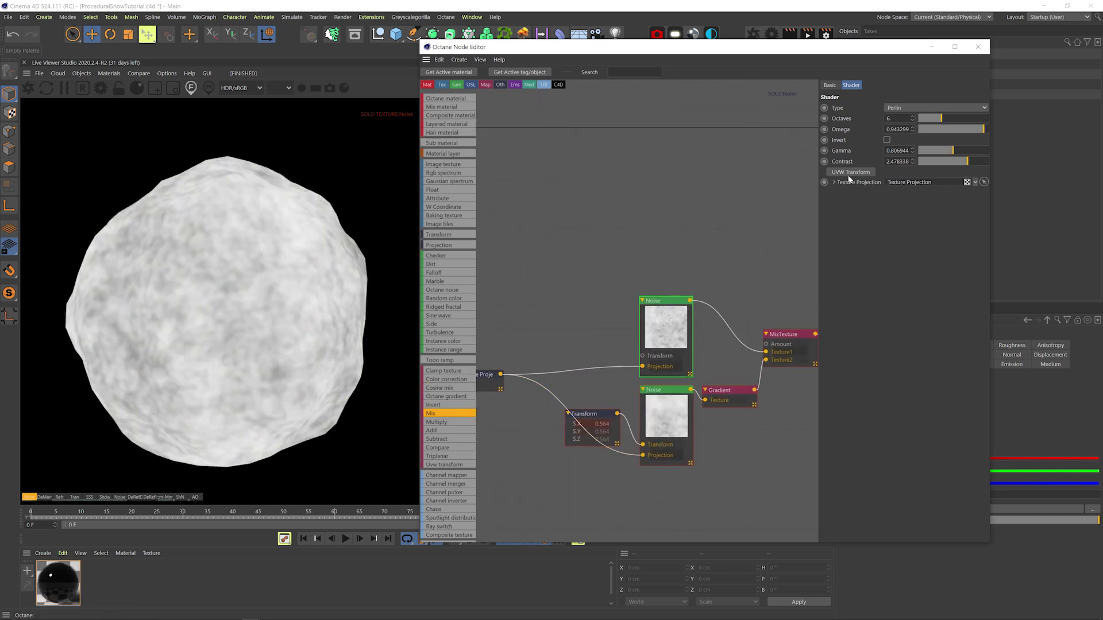
pyautogui.click(849, 173)
pyautogui.moveTo(589, 354); pyautogui.dragTo(589, 346)
pyautogui.moveTo(978, 188); pyautogui.dragTo(942, 187)
# Insert an Octane gradient between the duplicated noise and the mix texture, and solo the mix.
pyautogui.moveTo(721, 310); pyautogui.dragTo(566, 301, button='middle')
pyautogui.moveTo(446, 397); pyautogui.dragTo(574, 326)
pyautogui.click(635, 326)
pyautogui.rightClick(629, 327)
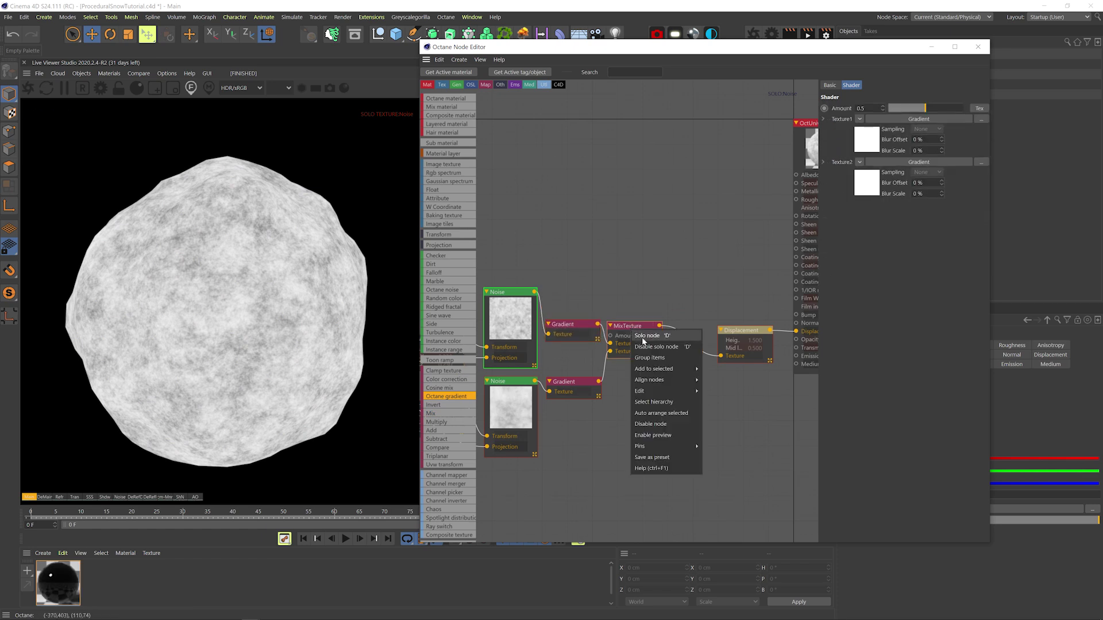
pyautogui.click(637, 336)
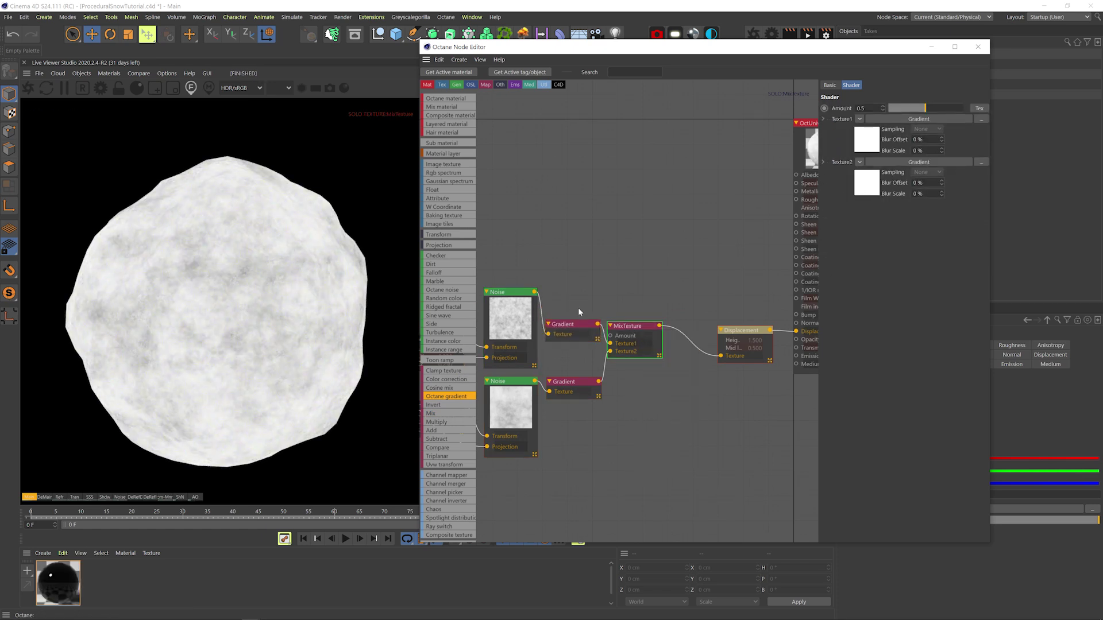
# Try the mix amount at 0 to compare the textures, and return it to 0.5.
pyautogui.moveTo(928, 111); pyautogui.dragTo(786, 102)
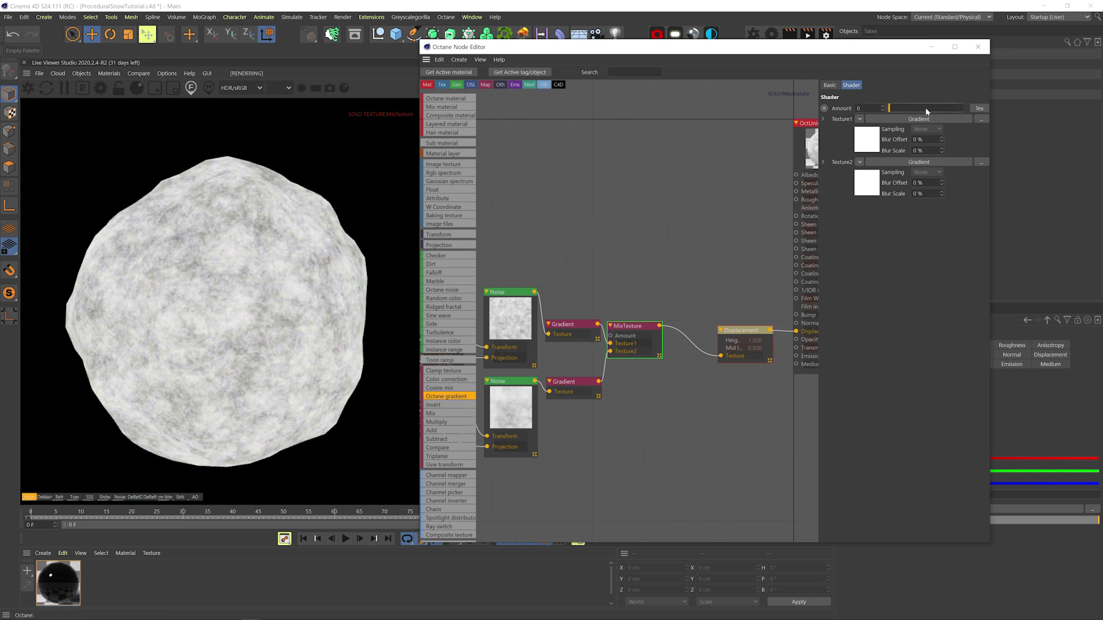
pyautogui.click(926, 108)
pyautogui.doubleClick(867, 108)
pyautogui.write('.5')
pyautogui.press('Return')
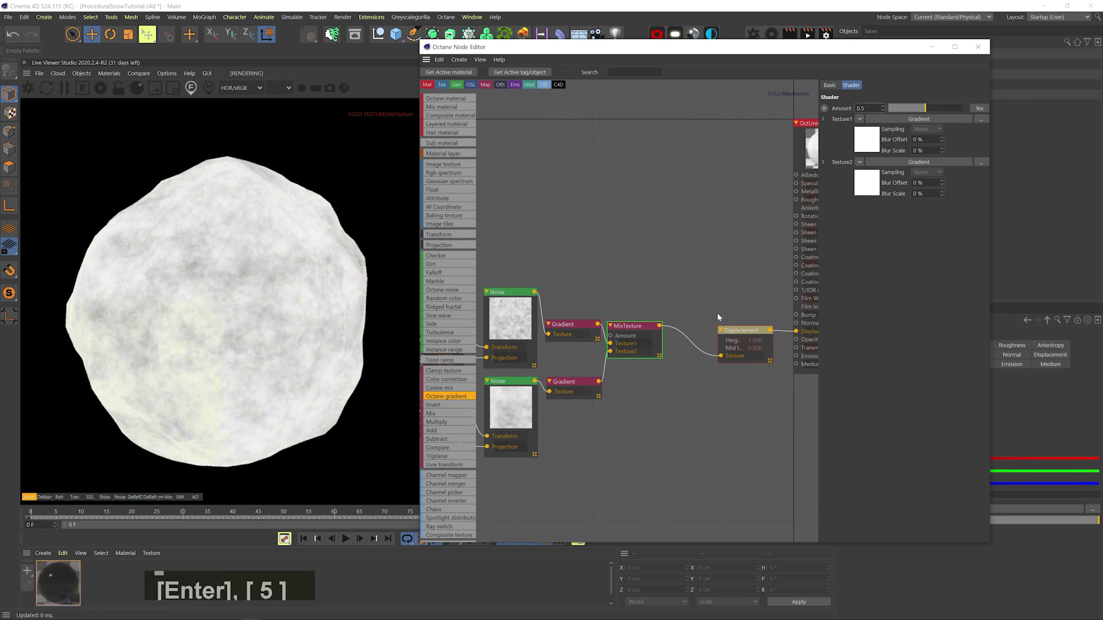
# Turn off the mix texture's solo and darken the upper gradient's white end knot to light grey.
pyautogui.hotkey('ctrl', 's')
pyautogui.rightClick(659, 327)
pyautogui.click(664, 333)
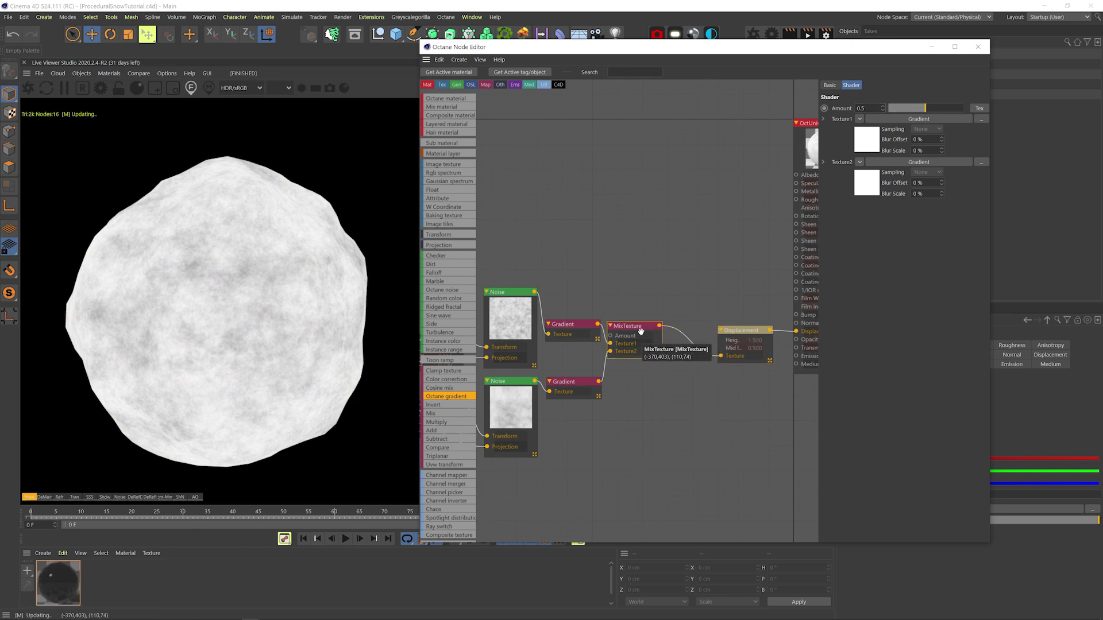
pyautogui.click(574, 326)
pyautogui.doubleClick(984, 211)
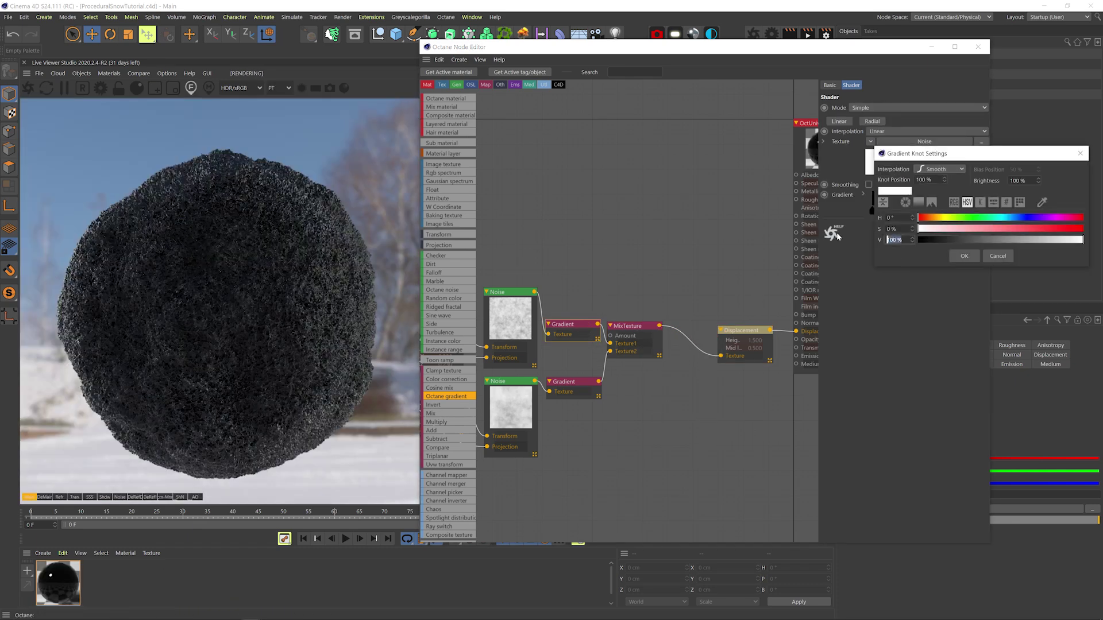
pyautogui.press('Return')
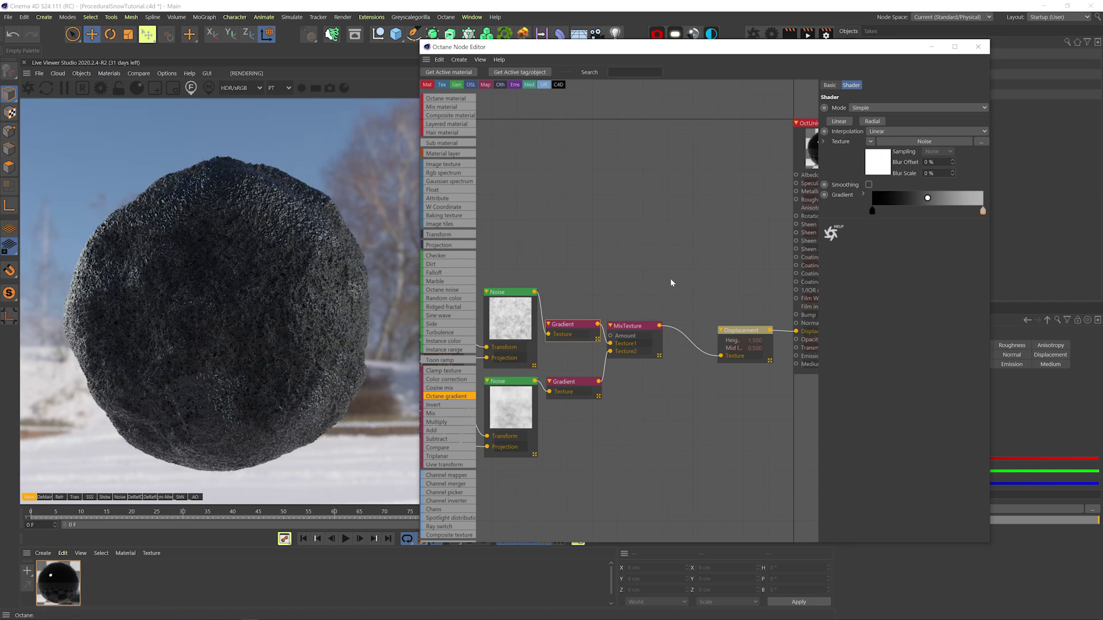
# Duplicate the Mix texture node beside the displacement and connect the first mix to the copy's Texture2.
pyautogui.moveTo(623, 288); pyautogui.dragTo(716, 264, button='middle')
pyautogui.scroll(-2, 690, 279)
pyautogui.keyDown('ctrl'); pyautogui.keyDown('shift'); pyautogui.click(711, 316); pyautogui.keyUp('shift'); pyautogui.keyUp('ctrl')
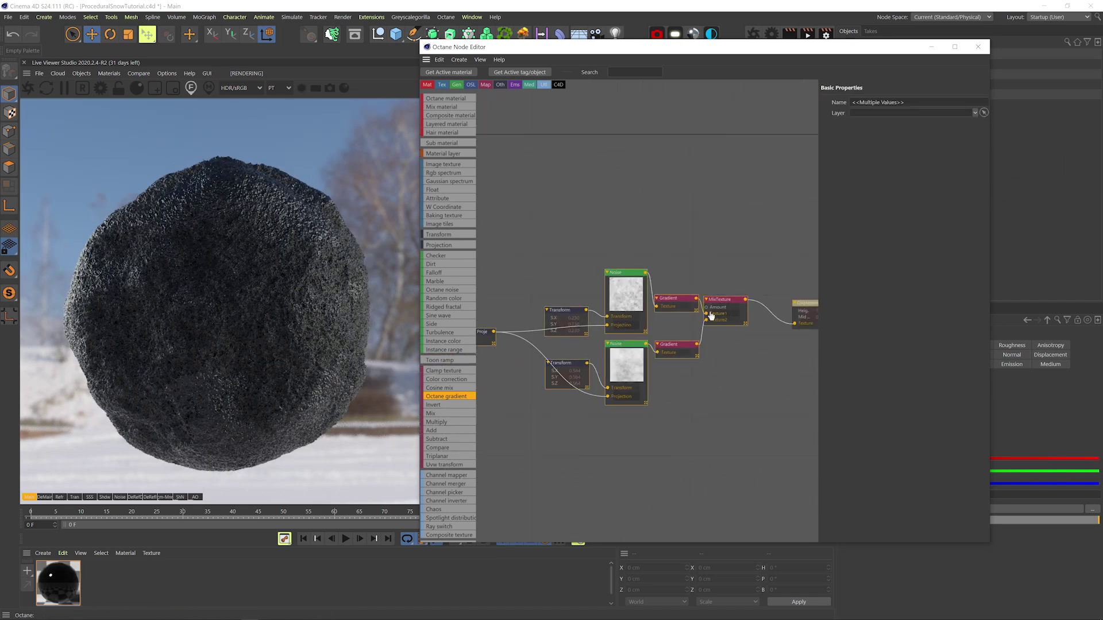
pyautogui.moveTo(711, 315); pyautogui.dragTo(629, 350)
pyautogui.click(643, 293)
pyautogui.moveTo(642, 293); pyautogui.dragTo(620, 313, button='middle')
pyautogui.moveTo(675, 294); pyautogui.dragTo(679, 299)
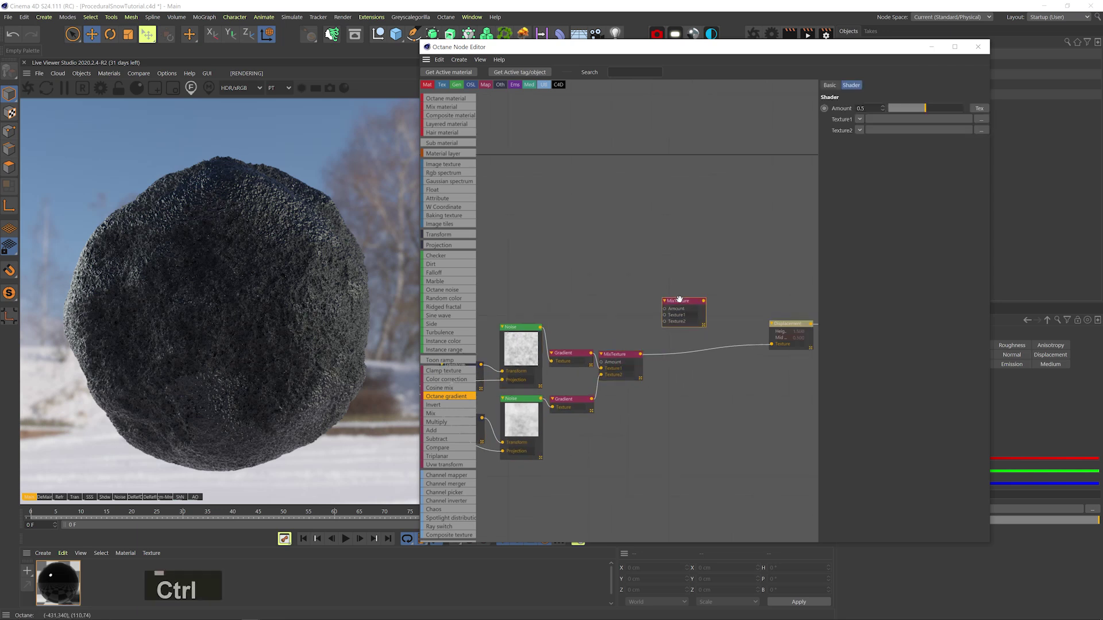
pyautogui.moveTo(642, 354); pyautogui.dragTo(664, 321)
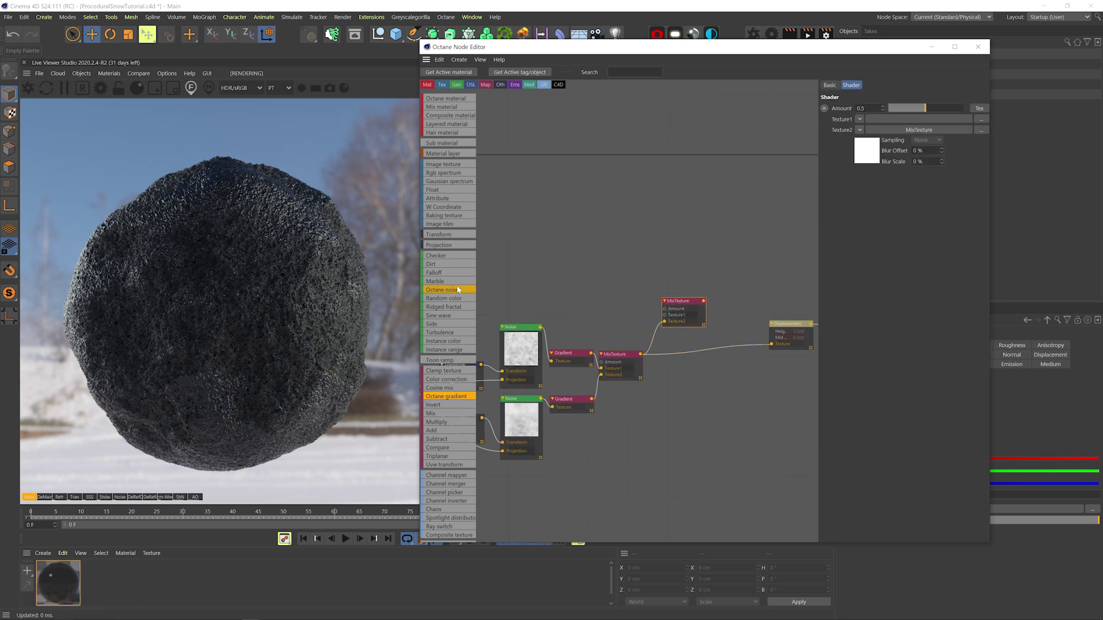
# Add a third Octane noise above the existing branches, using the shared texture projection and its own UVW transform.
pyautogui.moveTo(460, 293); pyautogui.dragTo(629, 297)
pyautogui.click(614, 361)
pyautogui.moveTo(453, 365); pyautogui.dragTo(602, 339, button='middle')
pyautogui.moveTo(537, 366); pyautogui.dragTo(748, 299)
pyautogui.moveTo(752, 305); pyautogui.dragTo(559, 316, button='middle')
pyautogui.click(845, 173)
pyautogui.moveTo(510, 301); pyautogui.dragTo(558, 254)
# Connect the second mix to the displacement and the third noise to that mix's Texture1, saving the scene.
pyautogui.moveTo(643, 288); pyautogui.dragTo(725, 328)
pyautogui.hotkey('ctrl', 's')
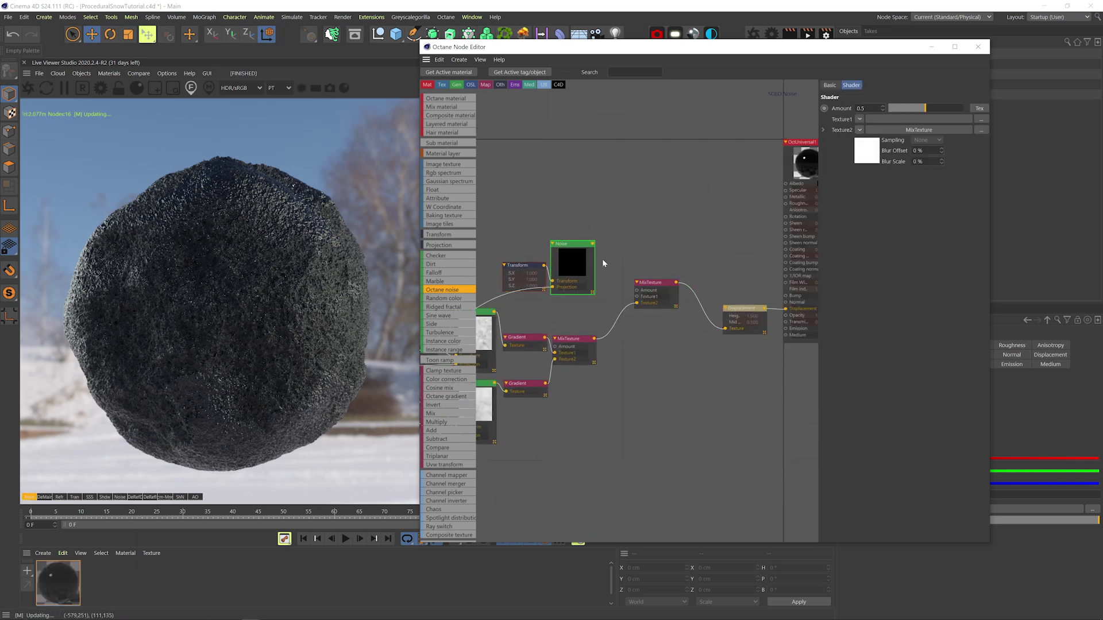
pyautogui.moveTo(592, 244); pyautogui.dragTo(636, 296)
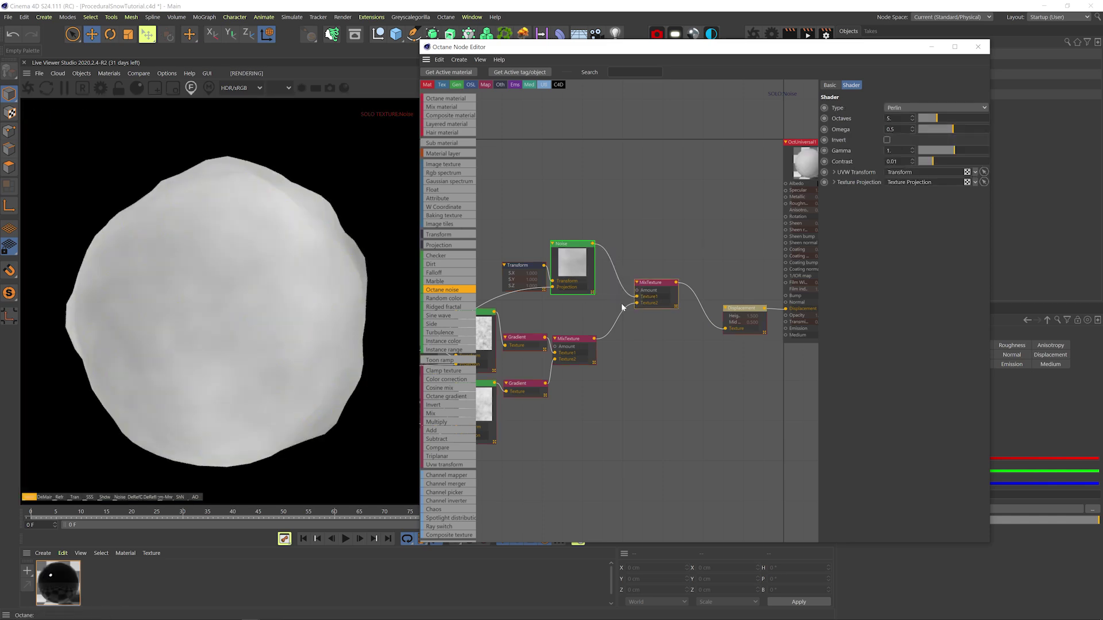
# Raise the third noise's contrast, change its type to Circular, and scale its UVW transform to 0.0066.
pyautogui.moveTo(933, 161)
pyautogui.mouseDown()
pyautogui.moveTo(980, 162)
pyautogui.moveTo(955, 151)
pyautogui.moveTo(938, 186)
pyautogui.moveTo(902, 186)
pyautogui.mouseUp()
pyautogui.click(946, 108)
pyautogui.click(936, 142)
pyautogui.scroll(-1, 657, 223)
pyautogui.click(536, 262)
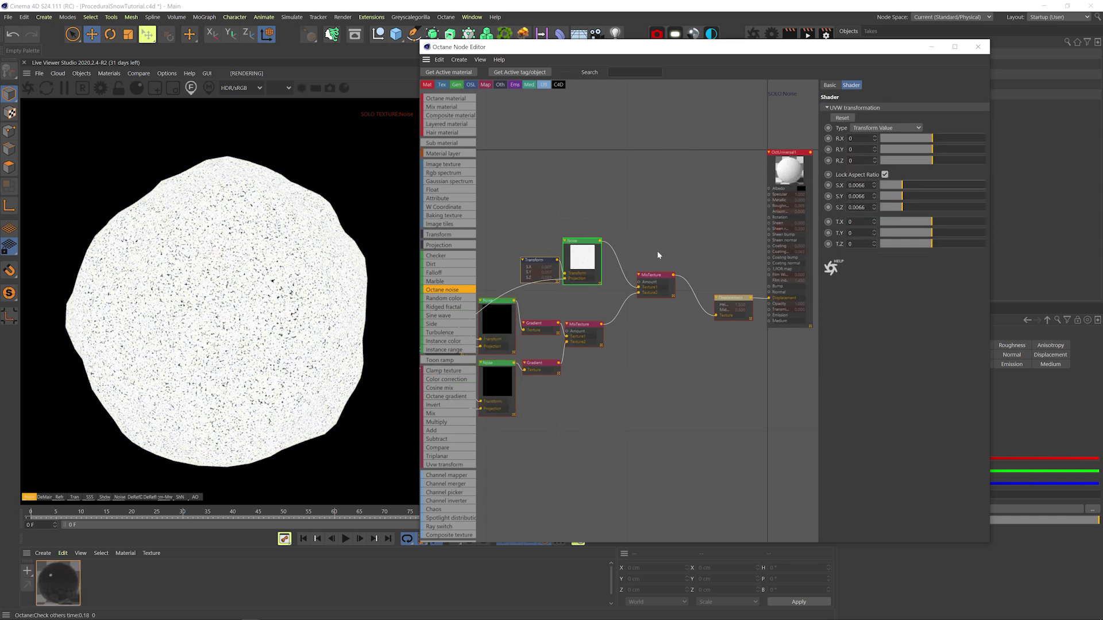
# Set the circular noise's octaves to 14, omega to about 0.62, gamma to about 1.55 and contrast to about 0.22.
pyautogui.click(584, 242)
pyautogui.moveTo(952, 128); pyautogui.dragTo(958, 151)
pyautogui.click(949, 162)
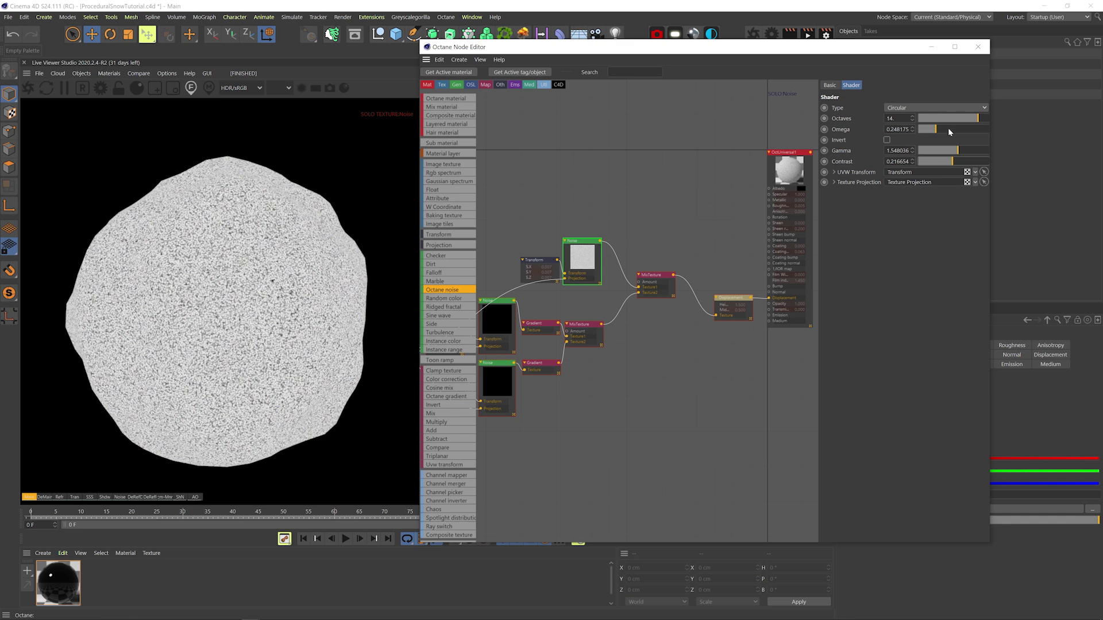
pyautogui.click(950, 129)
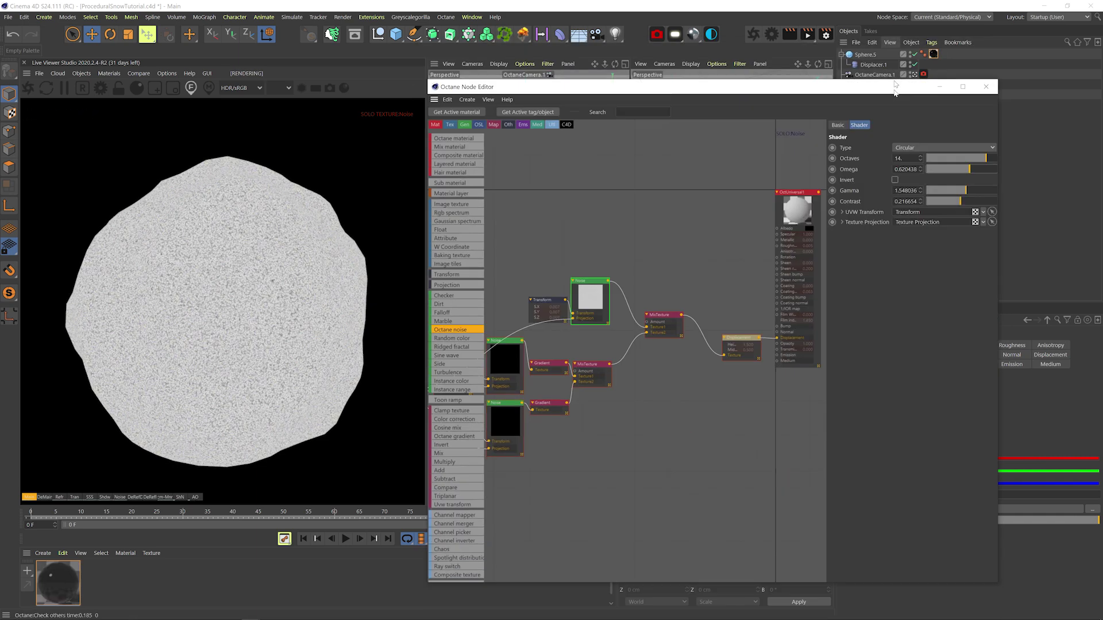
# Add a new Perlin noise node above the circular noise, making room for it in the node graph.
pyautogui.moveTo(894, 83); pyautogui.dragTo(899, 42)
pyautogui.moveTo(620, 266); pyautogui.dragTo(641, 288, button='middle')
pyautogui.moveTo(642, 288); pyautogui.dragTo(536, 260)
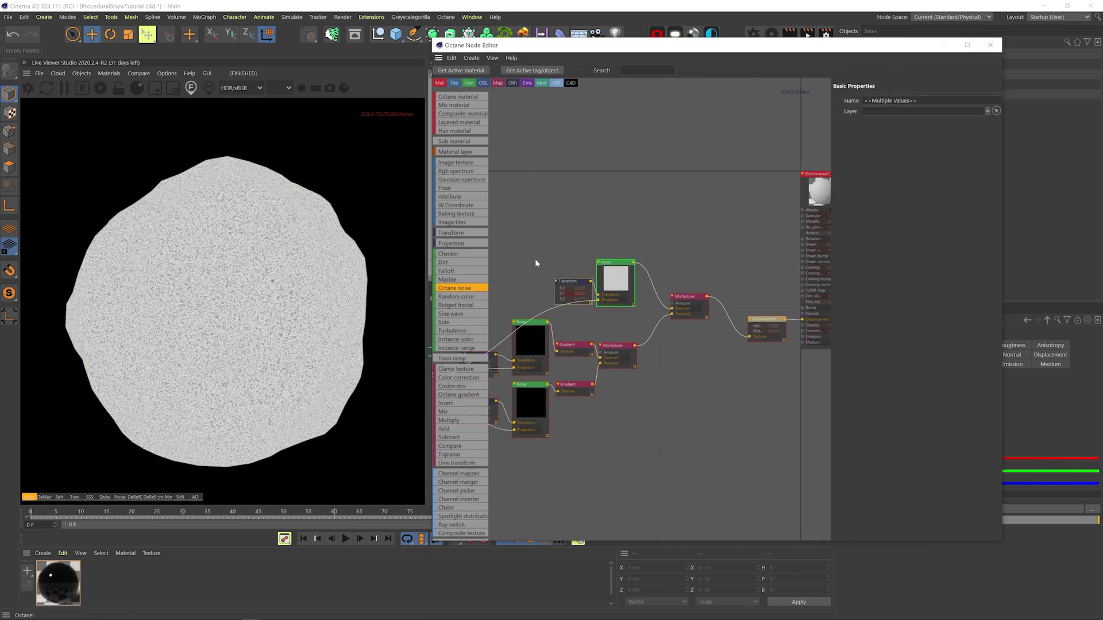
pyautogui.moveTo(597, 188); pyautogui.dragTo(599, 178)
pyautogui.moveTo(634, 241); pyautogui.dragTo(634, 219)
pyautogui.moveTo(621, 201); pyautogui.dragTo(622, 230)
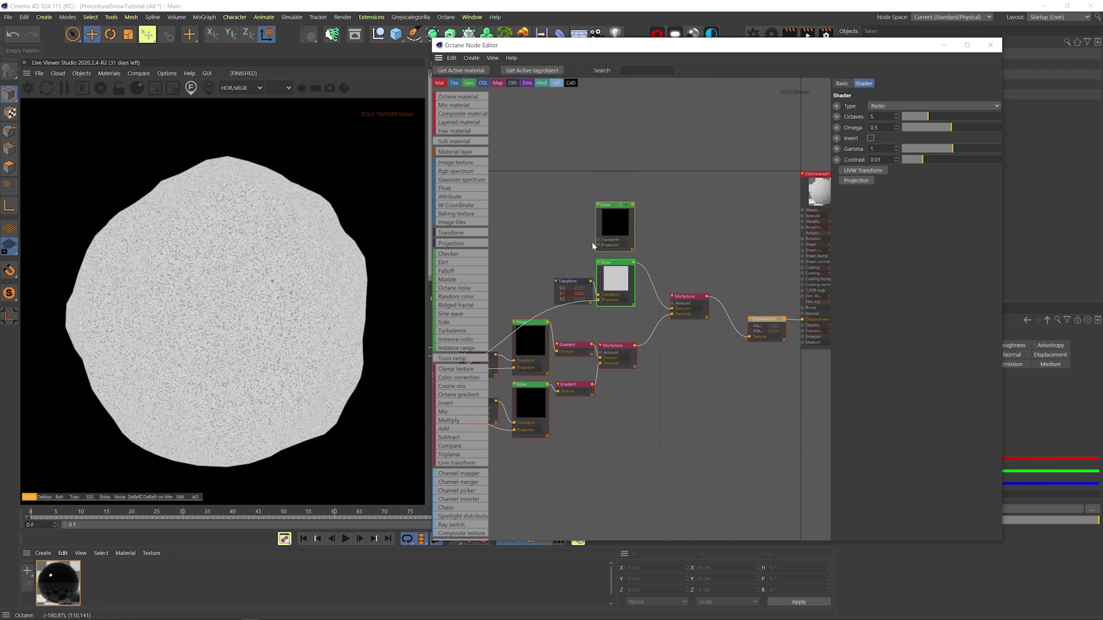
# Connect the shared texture projection to the new Perlin noise and its output to the second mix's Amount.
pyautogui.moveTo(591, 243); pyautogui.dragTo(703, 217, button='middle')
pyautogui.moveTo(527, 347); pyautogui.dragTo(709, 220)
pyautogui.moveTo(753, 185); pyautogui.dragTo(681, 188, button='middle')
pyautogui.moveTo(673, 182); pyautogui.dragTo(712, 281)
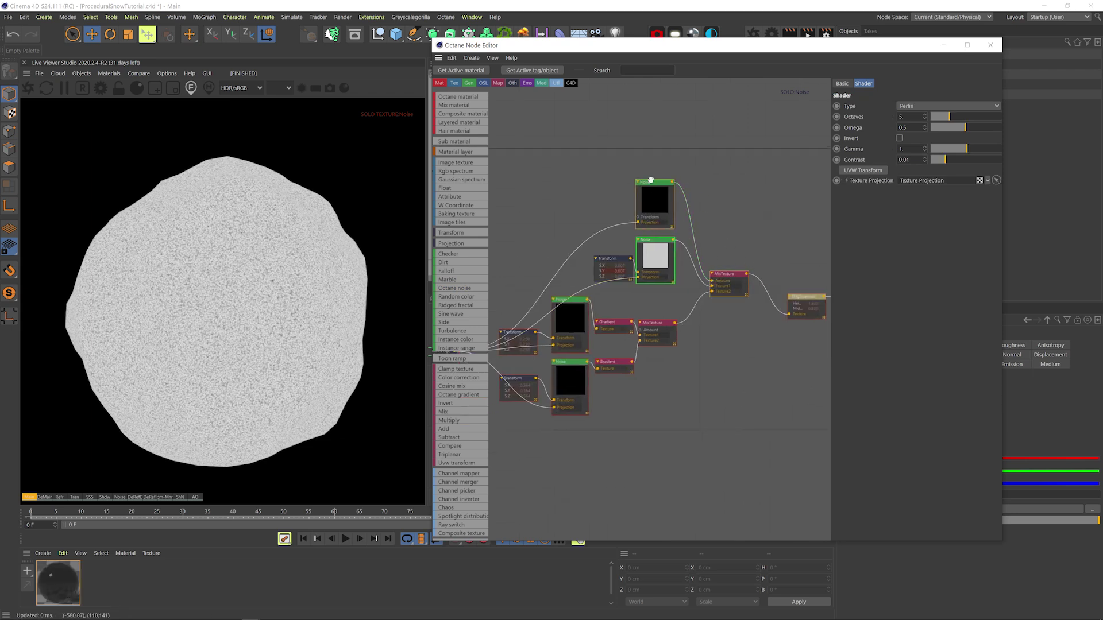
# Solo the amount noise, set its contrast to about 0.59, and give it a UVW transform scaled to about 0.34.
pyautogui.rightClick(660, 207)
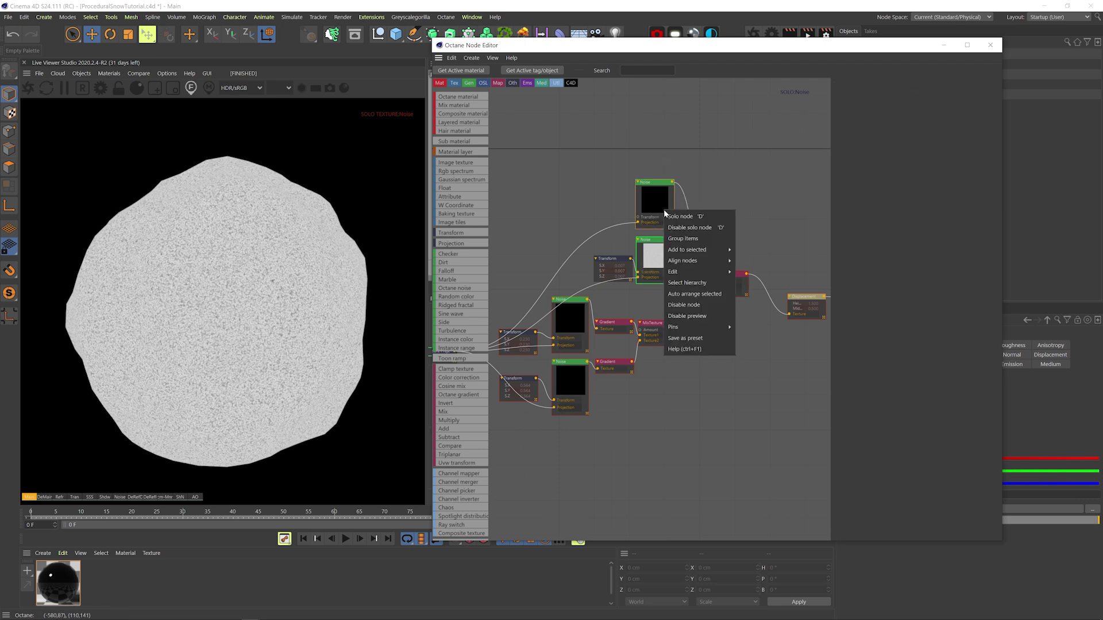
pyautogui.click(678, 212)
pyautogui.moveTo(945, 159); pyautogui.dragTo(970, 161)
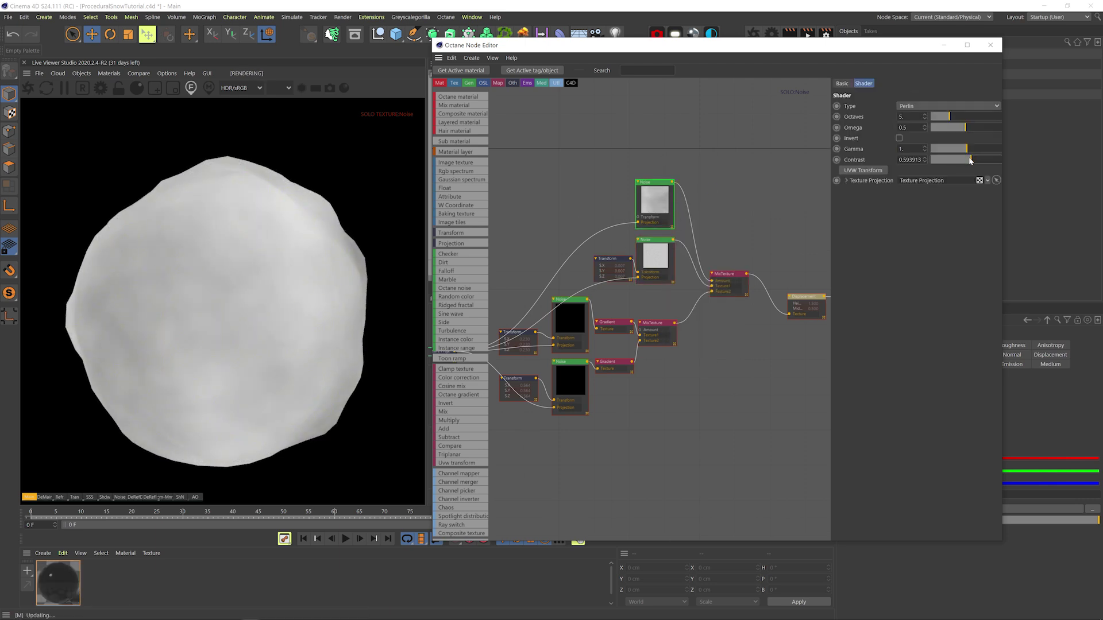
pyautogui.click(863, 171)
pyautogui.moveTo(600, 217); pyautogui.dragTo(610, 206)
pyautogui.moveTo(973, 183); pyautogui.dragTo(958, 182)
# Set the amount noise's octaves to 2 and omega to about 0.82, and save the scene.
pyautogui.click(655, 189)
pyautogui.moveTo(966, 128); pyautogui.dragTo(945, 128)
pyautogui.moveTo(948, 117); pyautogui.dragTo(986, 117)
pyautogui.moveTo(945, 128); pyautogui.dragTo(988, 128)
pyautogui.hotkey('ctrl', 's')
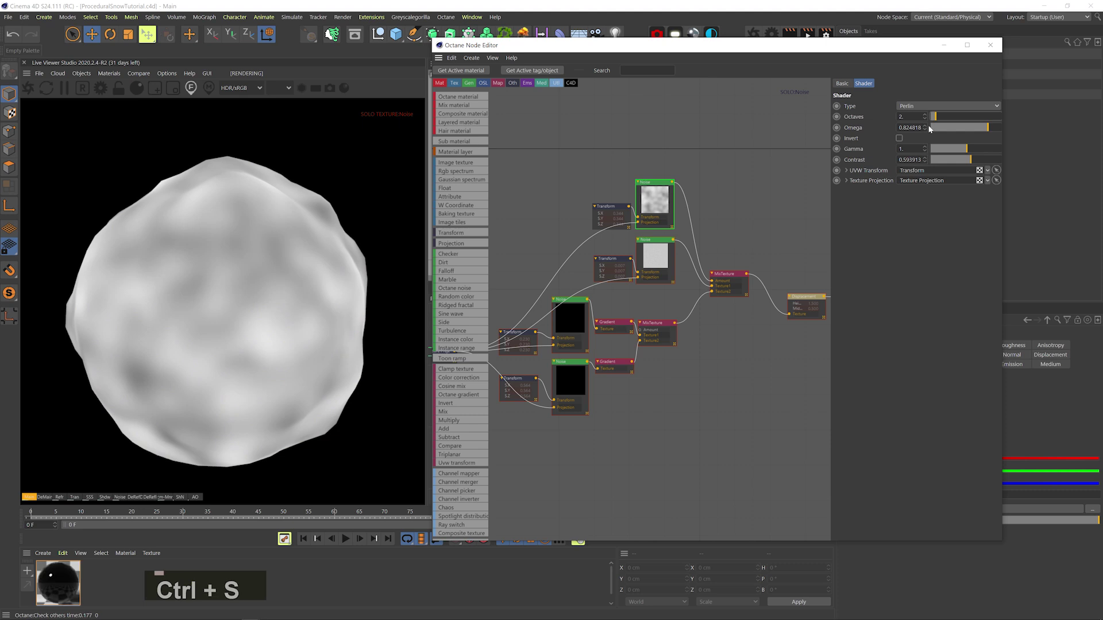
# Solo the second mix, reduce the scale of the amount noise's transform, save, and return to the full render.
pyautogui.moveTo(724, 284); pyautogui.dragTo(684, 274, button='middle')
pyautogui.rightClick(684, 274)
pyautogui.click(705, 279)
pyautogui.click(577, 200)
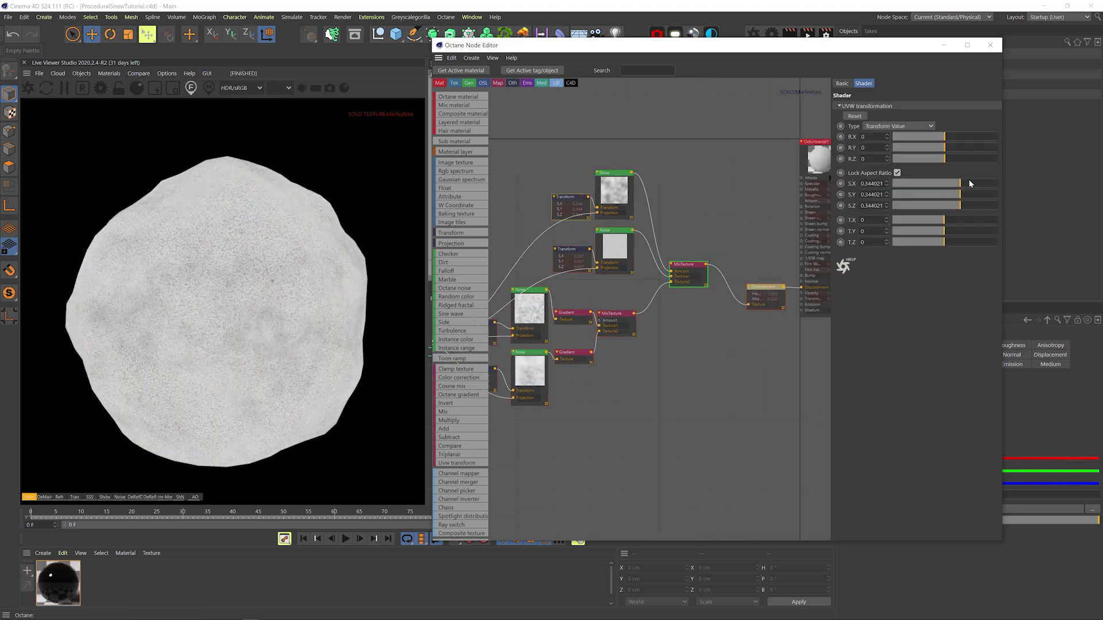
pyautogui.moveTo(971, 183); pyautogui.dragTo(952, 184)
pyautogui.hotkey('ctrl', 's')
pyautogui.click(674, 273)
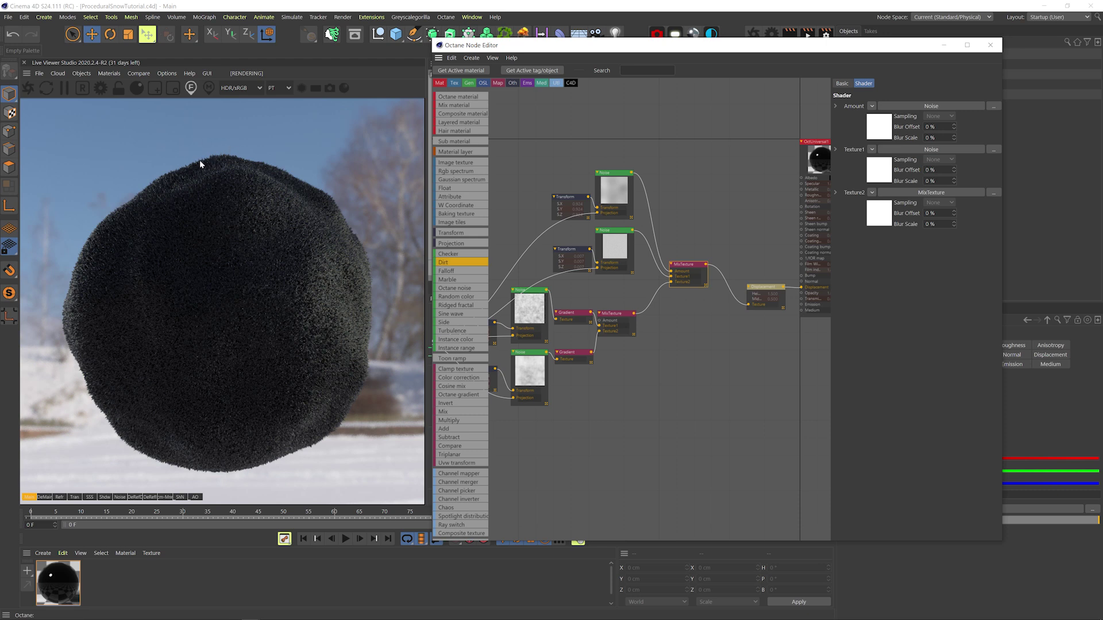
# Insert an Octane gradient between the circular noise and the second mix's Texture1.
pyautogui.moveTo(652, 292); pyautogui.dragTo(671, 290, button='middle')
pyautogui.moveTo(666, 285); pyautogui.dragTo(586, 178)
pyautogui.moveTo(628, 228); pyautogui.dragTo(633, 266)
pyautogui.click(626, 281)
# Set the brightness of the circular noise gradient's white end knot to 70%.
pyautogui.click(637, 242)
pyautogui.doubleClick(995, 212)
pyautogui.click(904, 241)
pyautogui.hotkey('ctrl', 'a')
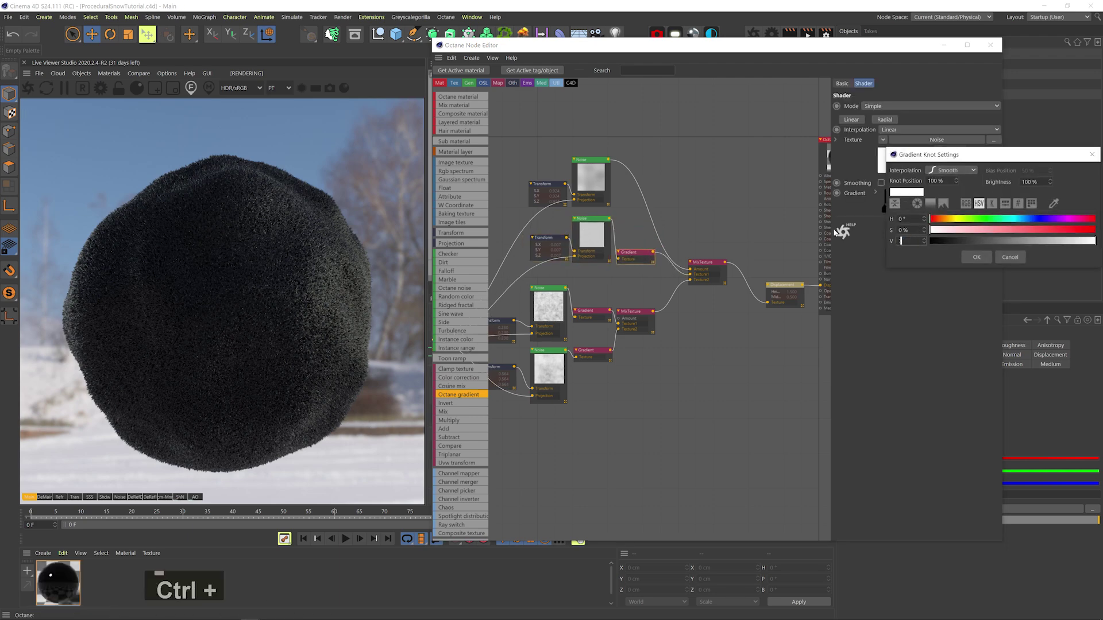
pyautogui.write('70')
pyautogui.press('Return')
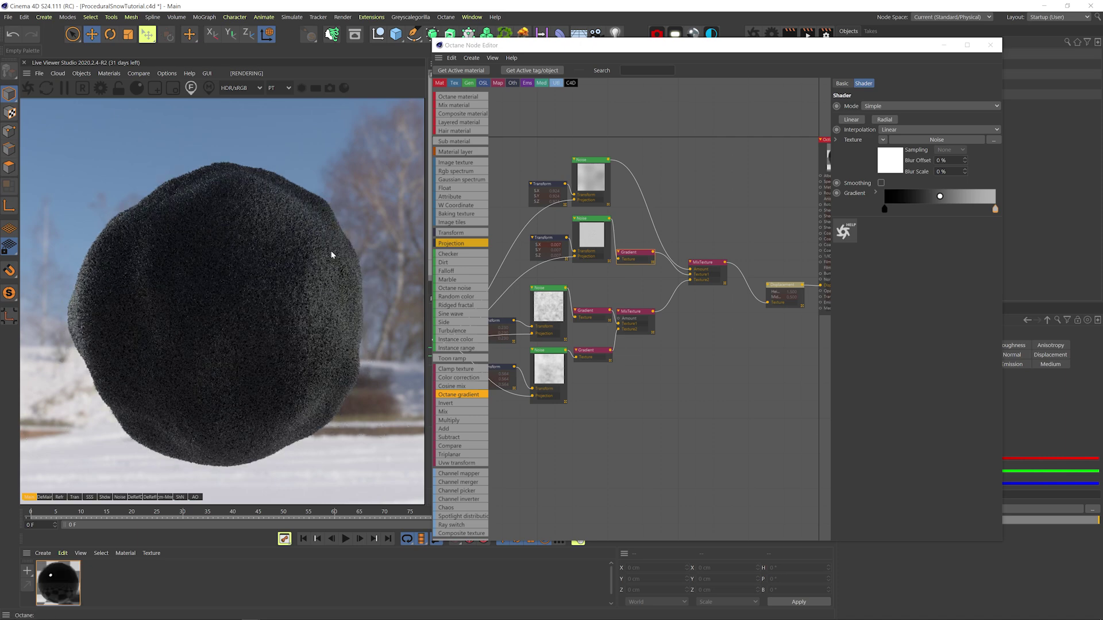
# Set the uniform scale of the circular noise's UVW transform to 0.003.
pyautogui.click(555, 238)
pyautogui.click(873, 183)
pyautogui.press('BackSpace')
pyautogui.press('BackSpace')
pyautogui.write('3')
pyautogui.press('Return')
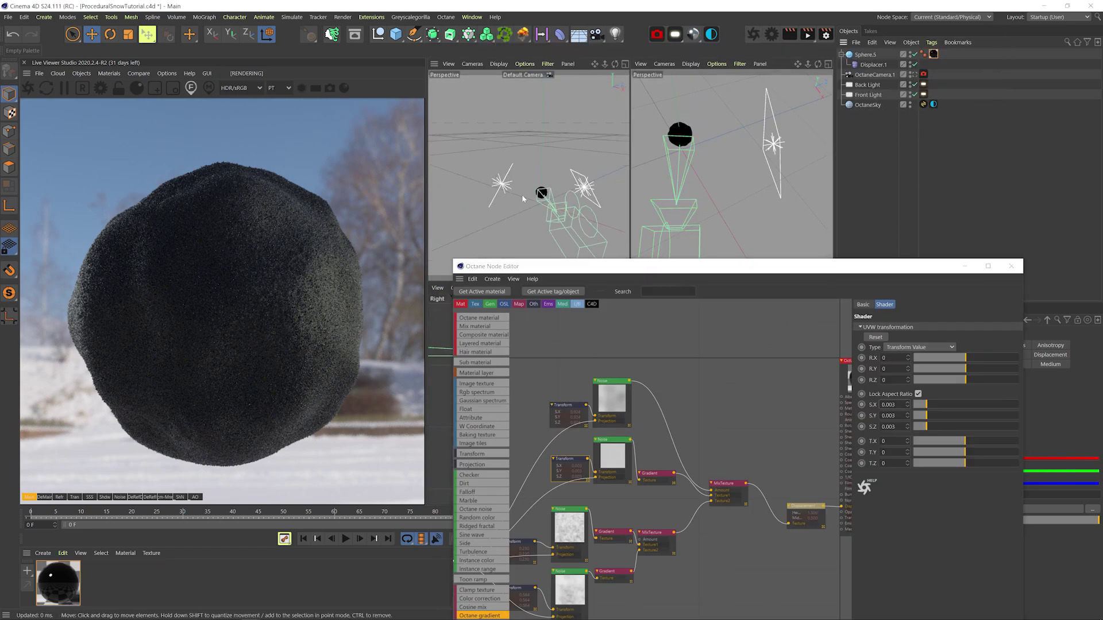
# Examine the snowball's displaced surface up close, return to the Octane camera view, and save the scene.
pyautogui.scroll(5, 613, 176)
pyautogui.press('1')
pyautogui.moveTo(613, 177); pyautogui.dragTo(529, 175)
pyautogui.press('2')
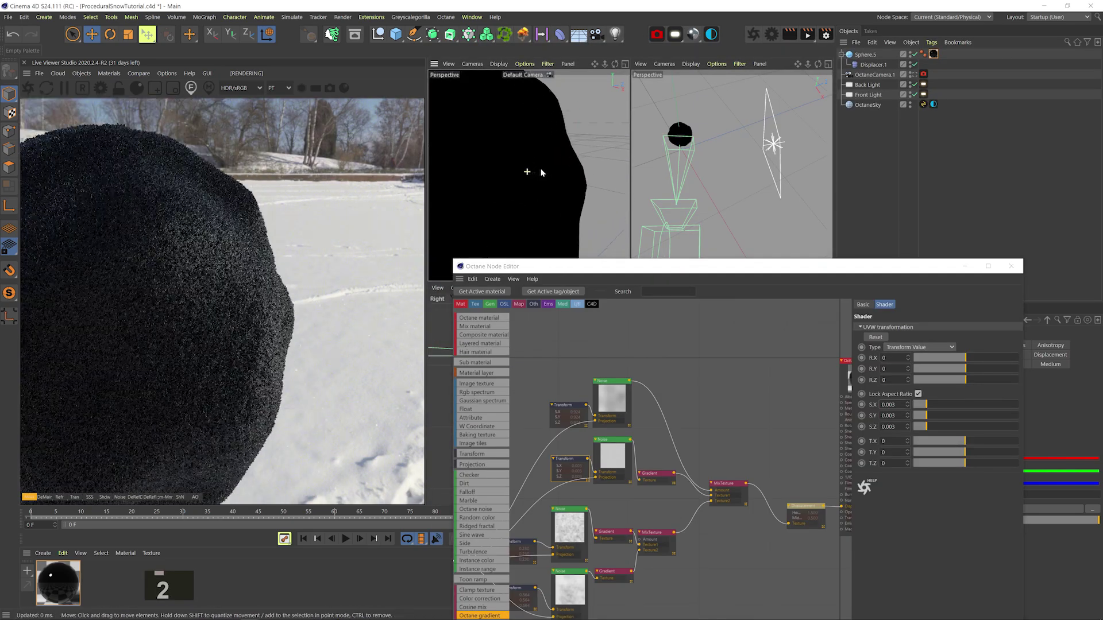
pyautogui.click(914, 74)
pyautogui.hotkey('ctrl', 's')
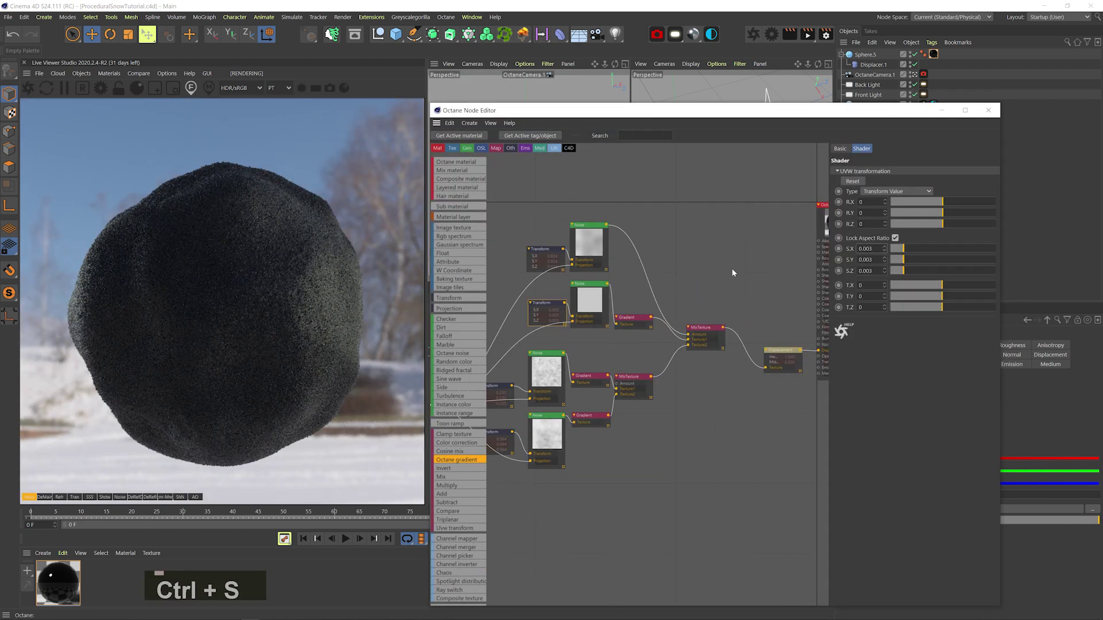
# Raise the universal material's transmission and assign it a Random Walk medium.
pyautogui.click(950, 178)
pyautogui.moveTo(926, 328); pyautogui.dragTo(997, 328)
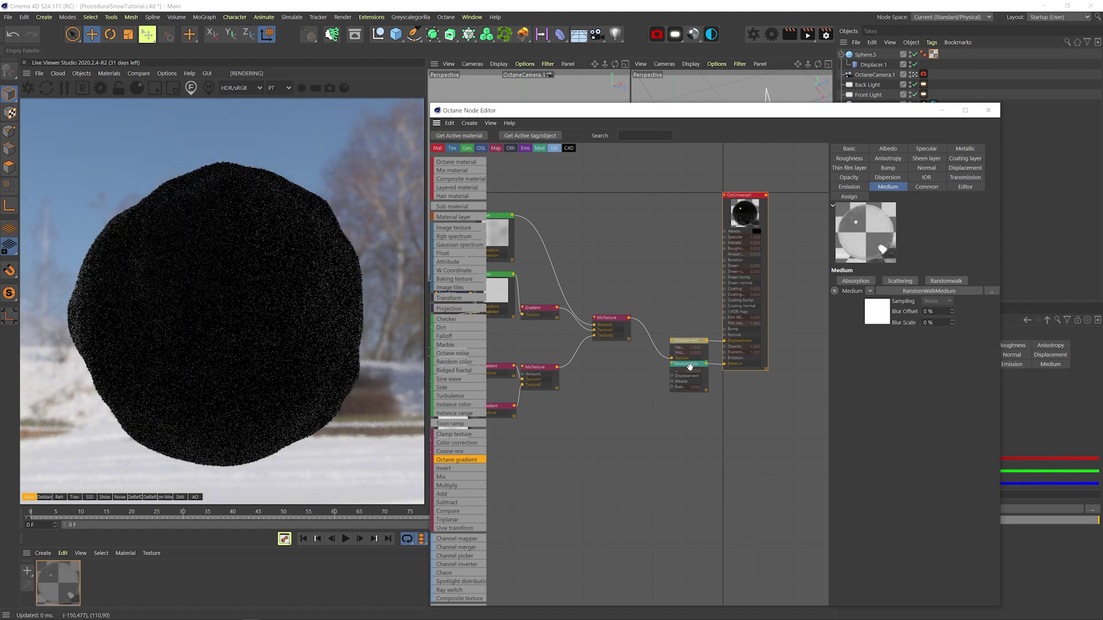
# Feed the Random Walk medium's albedo with a Float texture and its radius with a pale blue RGB spectrum, hue 201° and saturation 11%.
pyautogui.moveTo(688, 365); pyautogui.dragTo(635, 422)
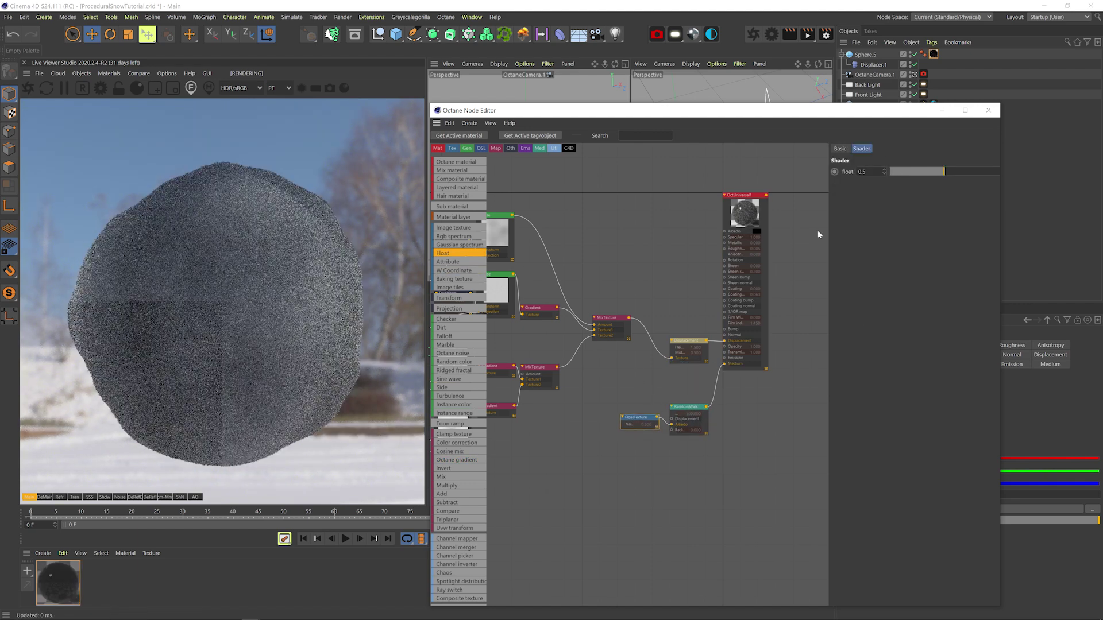
pyautogui.press('Return')
pyautogui.moveTo(454, 236); pyautogui.dragTo(672, 430)
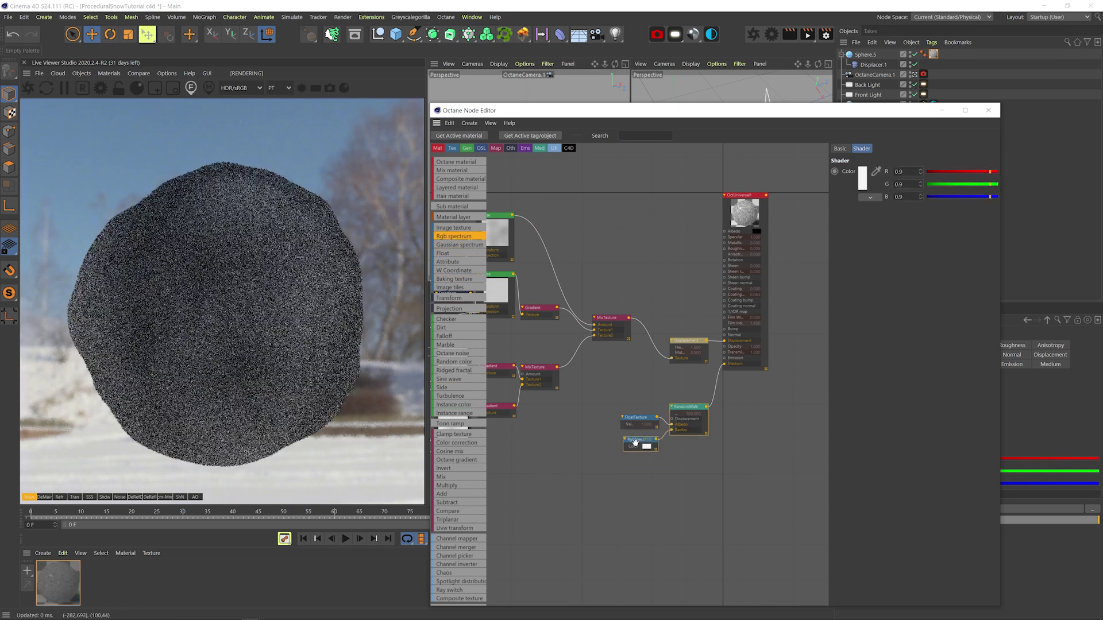
pyautogui.click(862, 179)
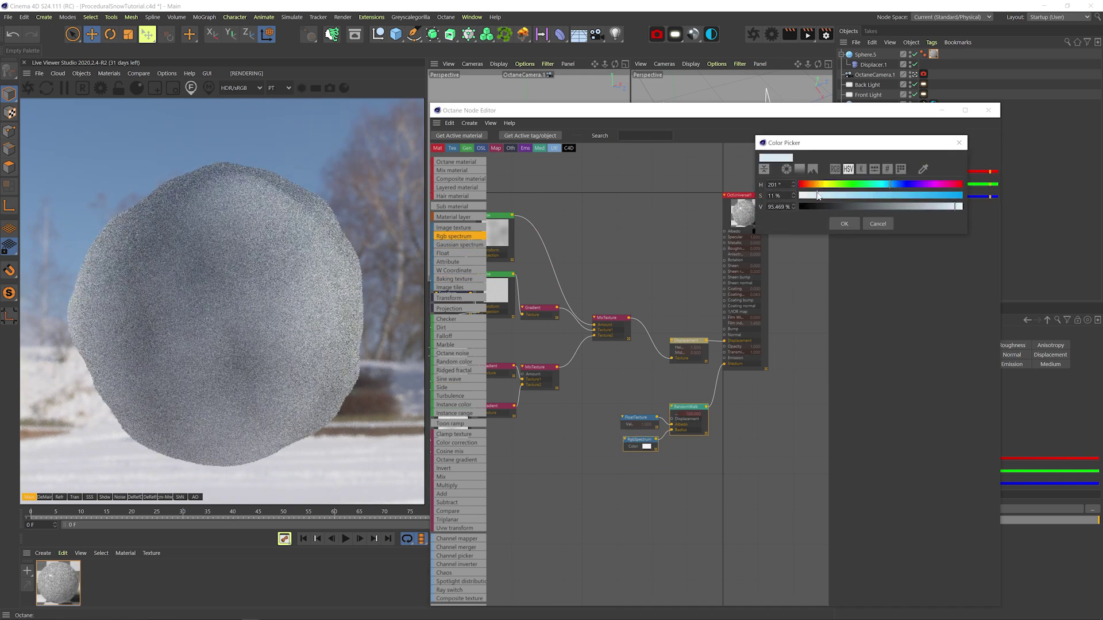
pyautogui.click(844, 224)
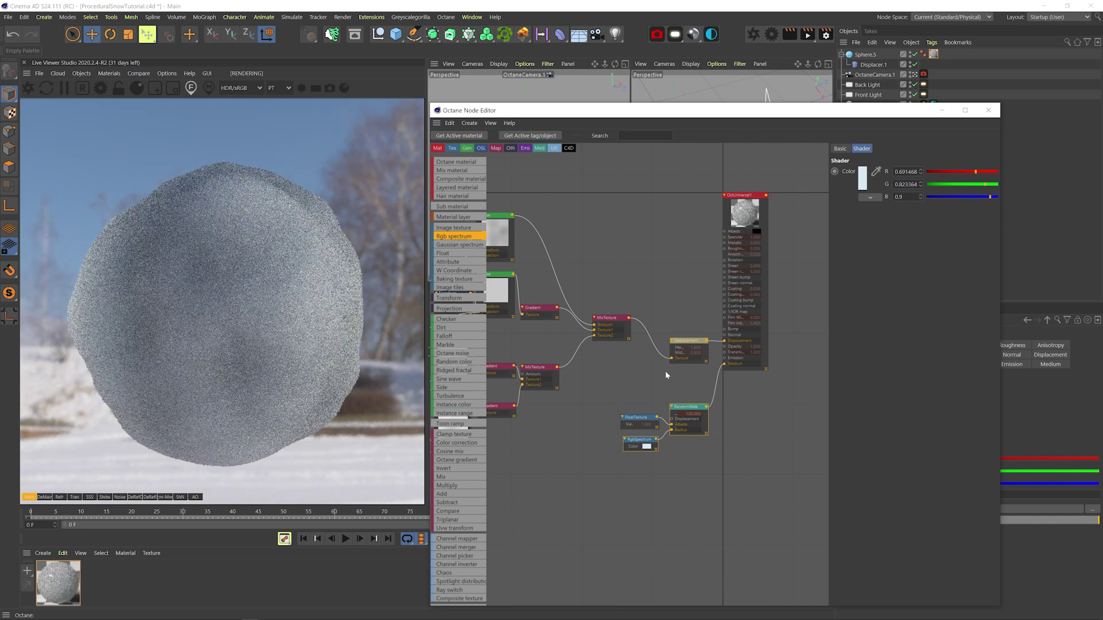
# Set the Random Walk medium's density to 300.
pyautogui.click(678, 407)
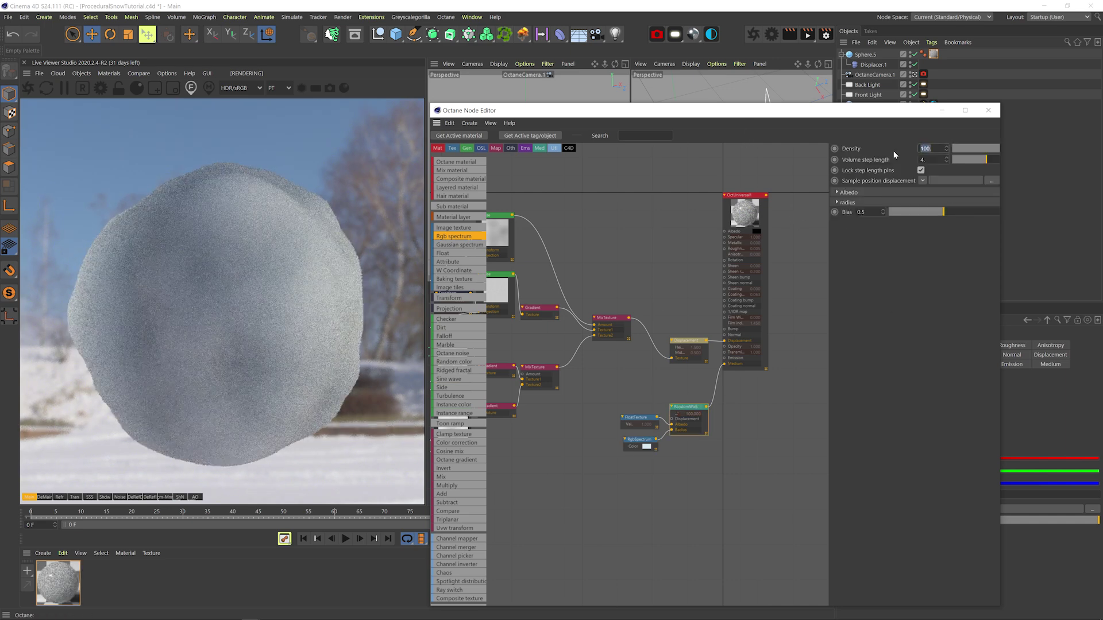
pyautogui.write('300')
pyautogui.press('Return')
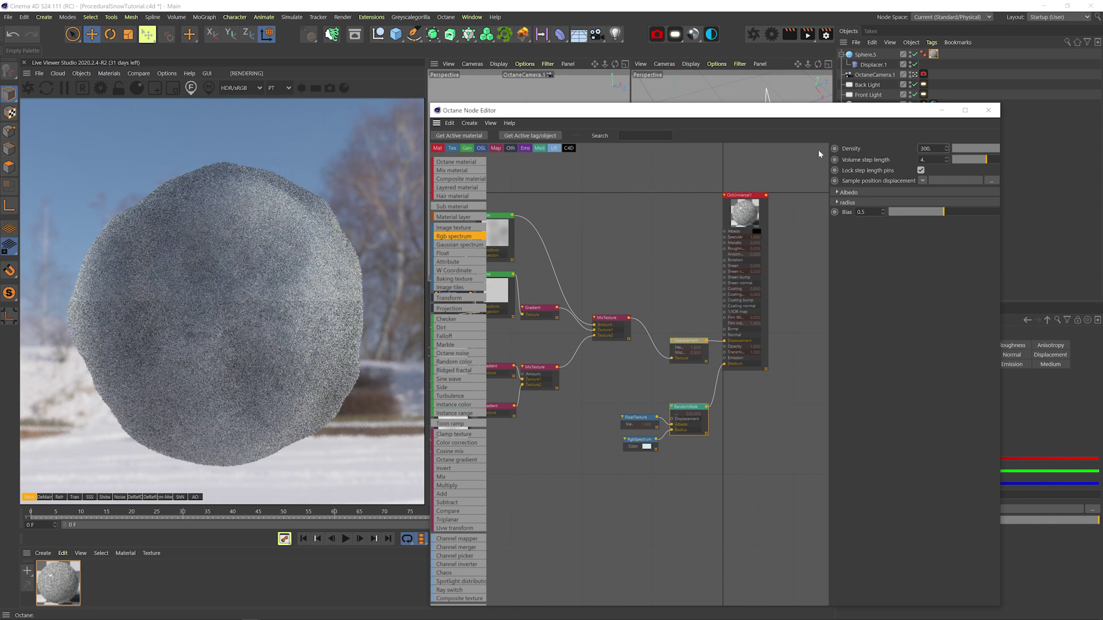
# Connect the noise that feeds the final mix's gradient to the universal material's Coating input as well.
pyautogui.moveTo(625, 234); pyautogui.dragTo(649, 242, button='middle')
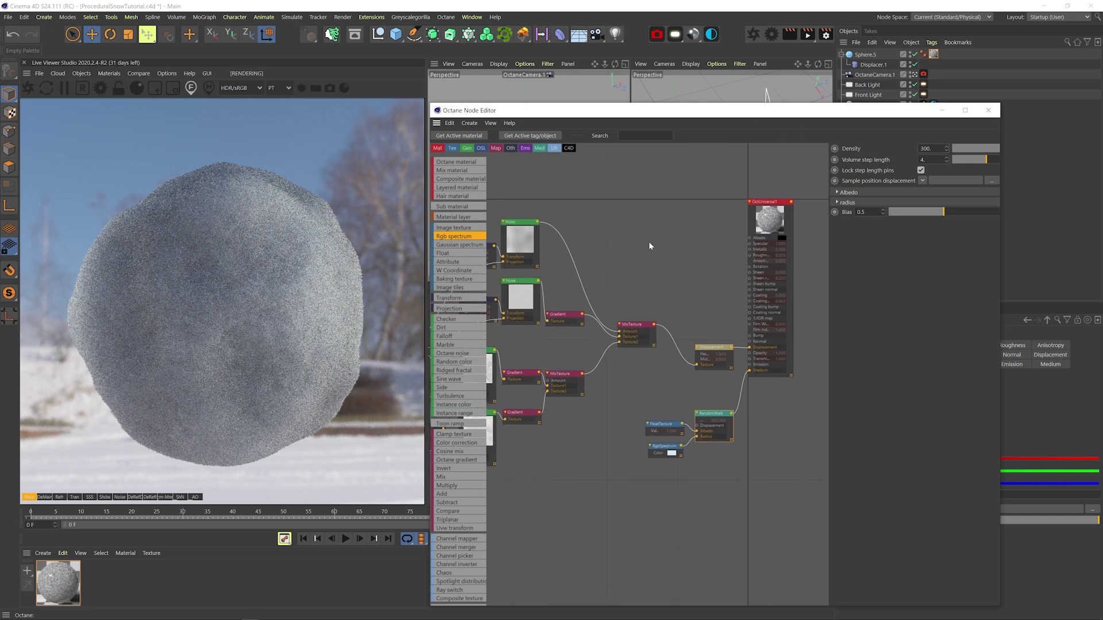
pyautogui.moveTo(585, 407); pyautogui.dragTo(626, 391, button='middle')
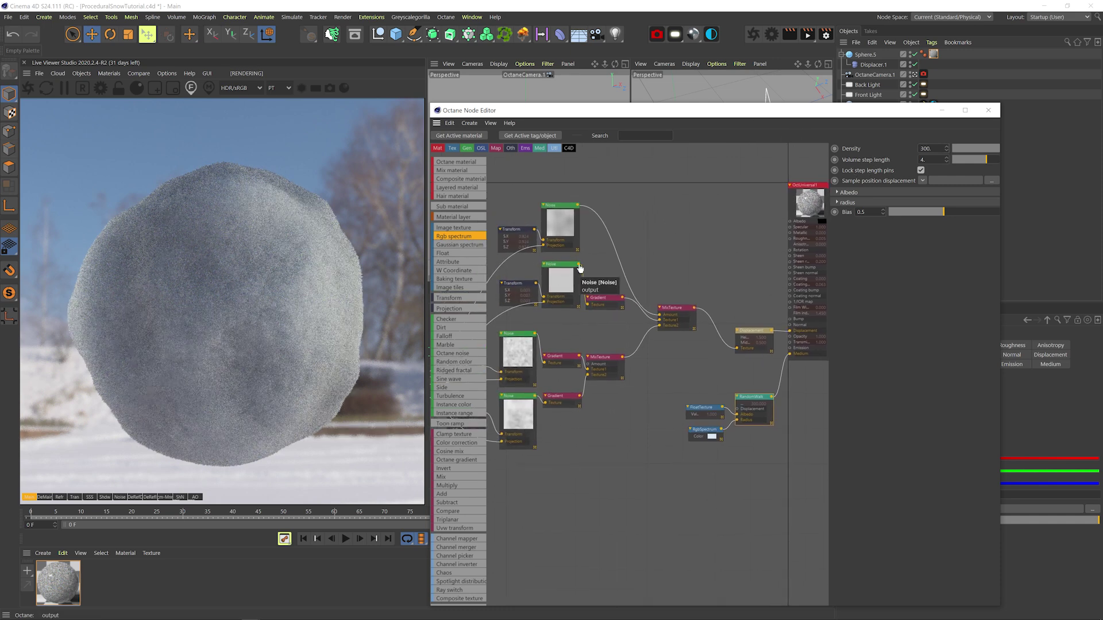
pyautogui.moveTo(771, 301); pyautogui.dragTo(694, 309, button='middle')
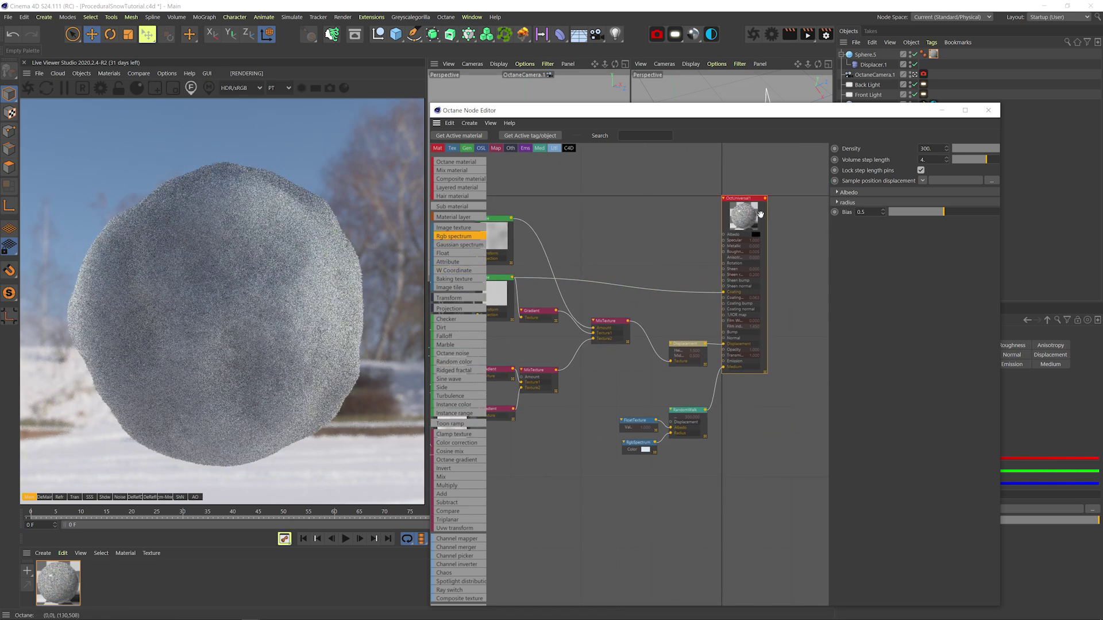
# Set the universal material's coating IOR to 1.8.
pyautogui.click(743, 213)
pyautogui.click(963, 159)
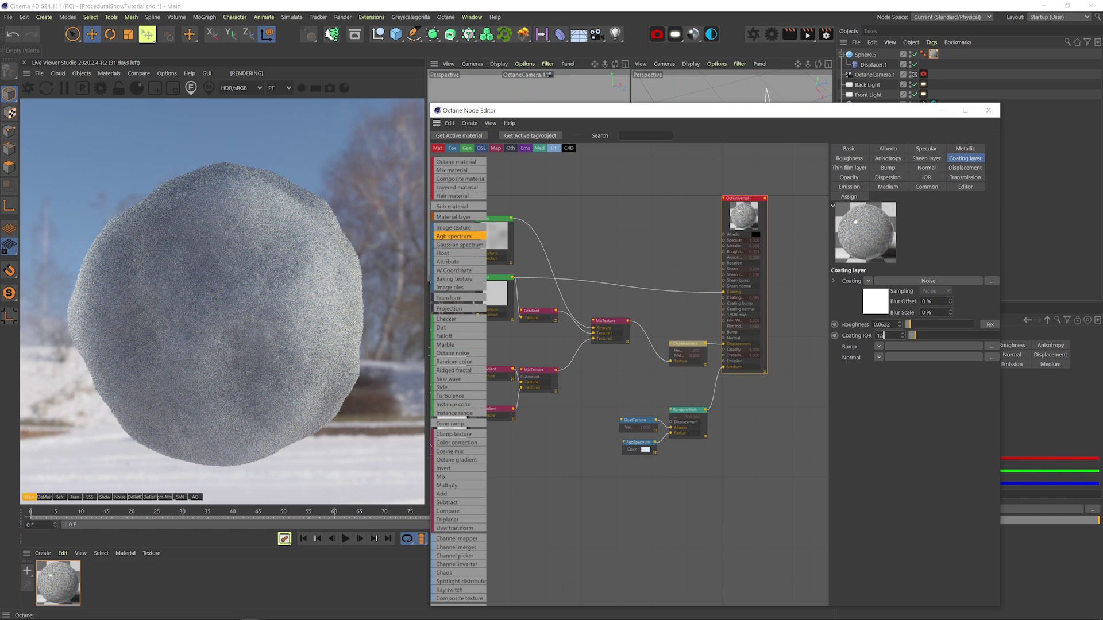
pyautogui.write('8')
pyautogui.press('Return')
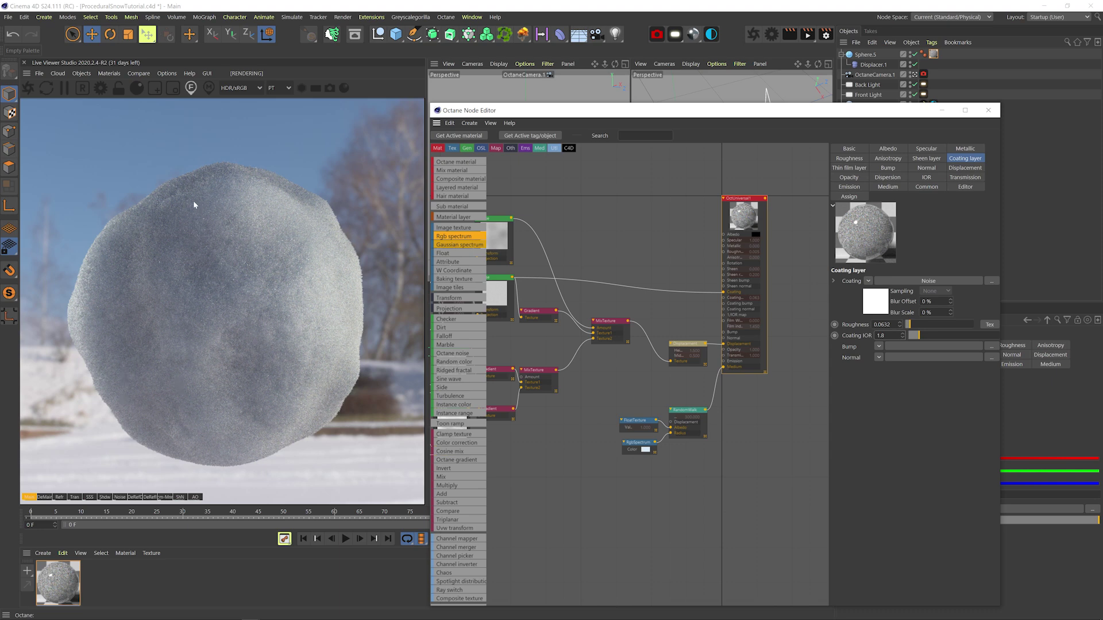
# Raise the camera imager exposure to about 1.22 in the Octane settings and close them.
pyautogui.click(773, 31)
pyautogui.moveTo(220, 7); pyautogui.dragTo(733, 87)
pyautogui.click(569, 114)
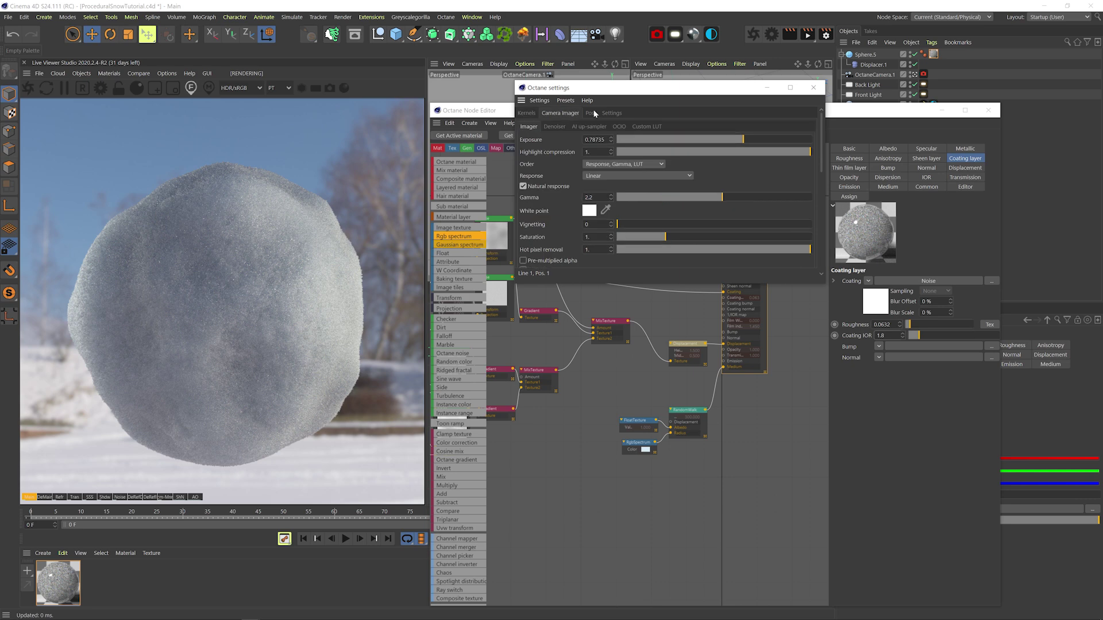
pyautogui.click(751, 140)
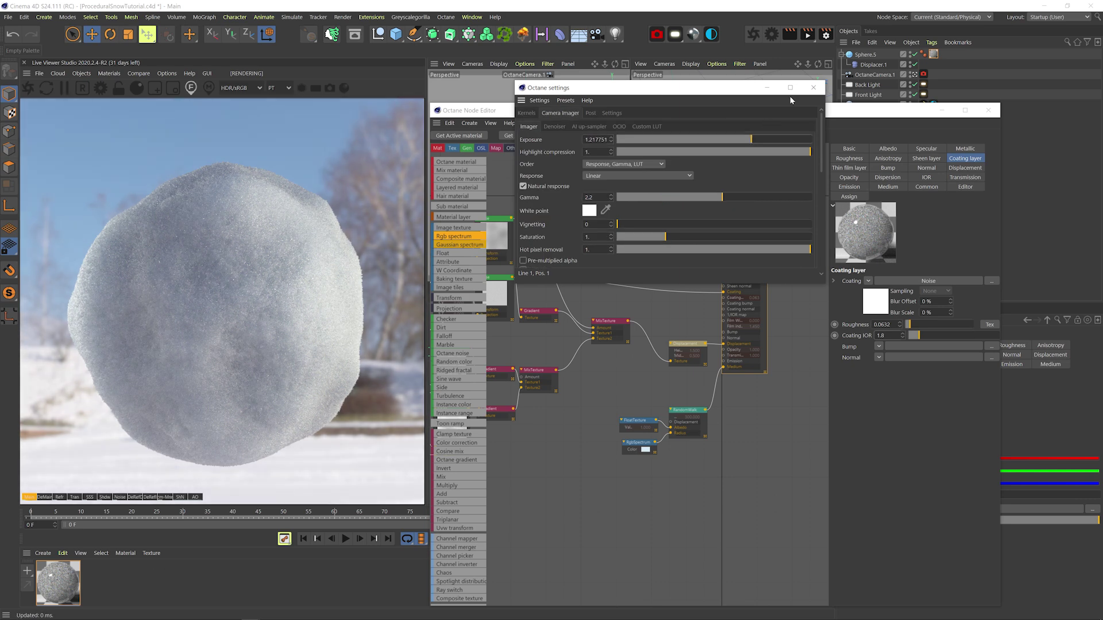
pyautogui.click(813, 88)
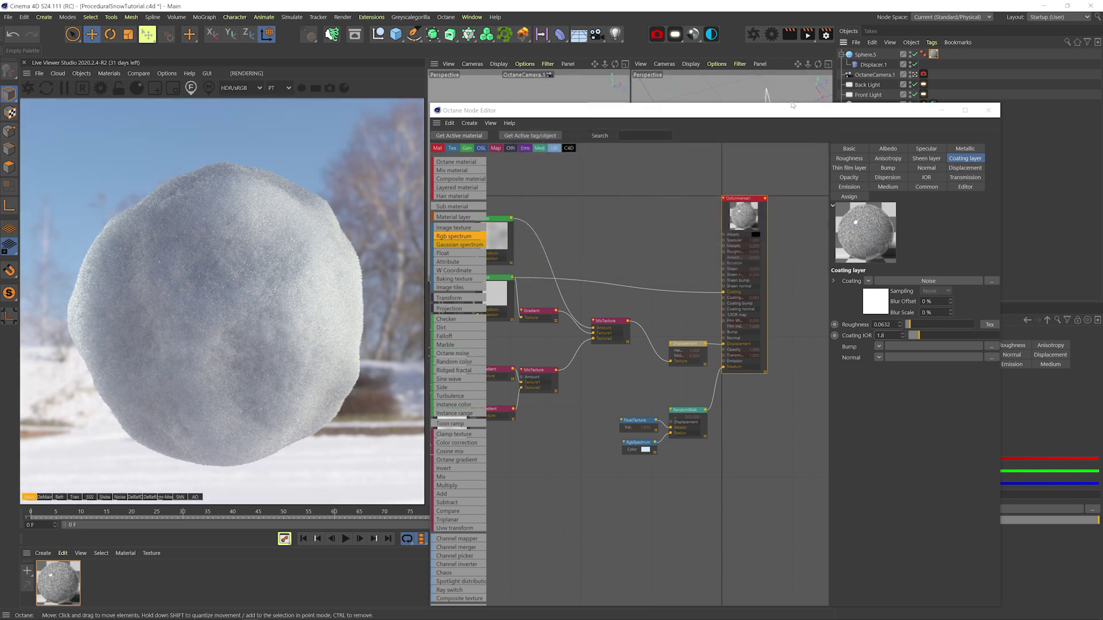